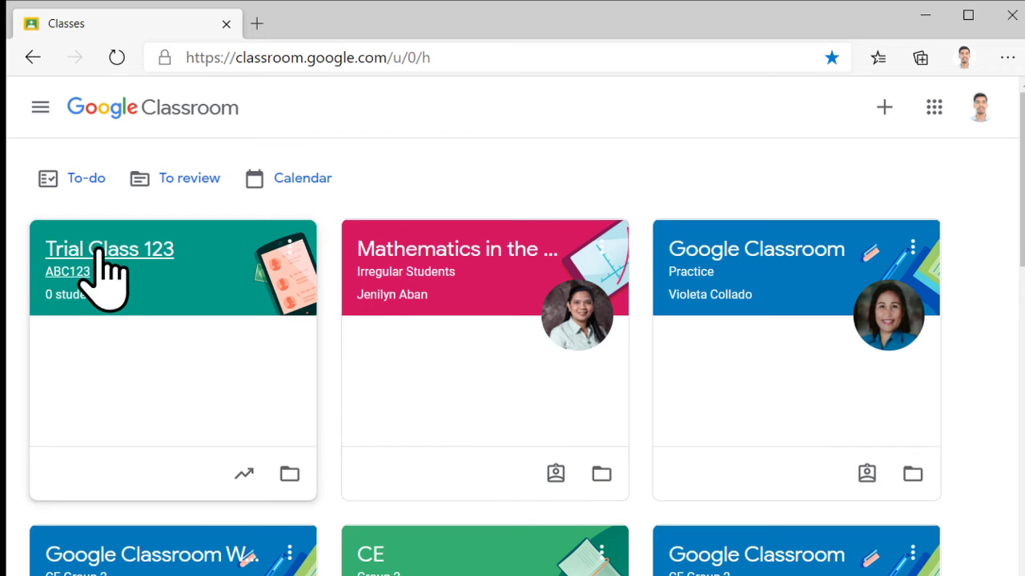
# - Create a quiz assignment in the Trial Class 123 classwork and title it "Quiz for Lesson 1"
pyautogui.click(124, 289)
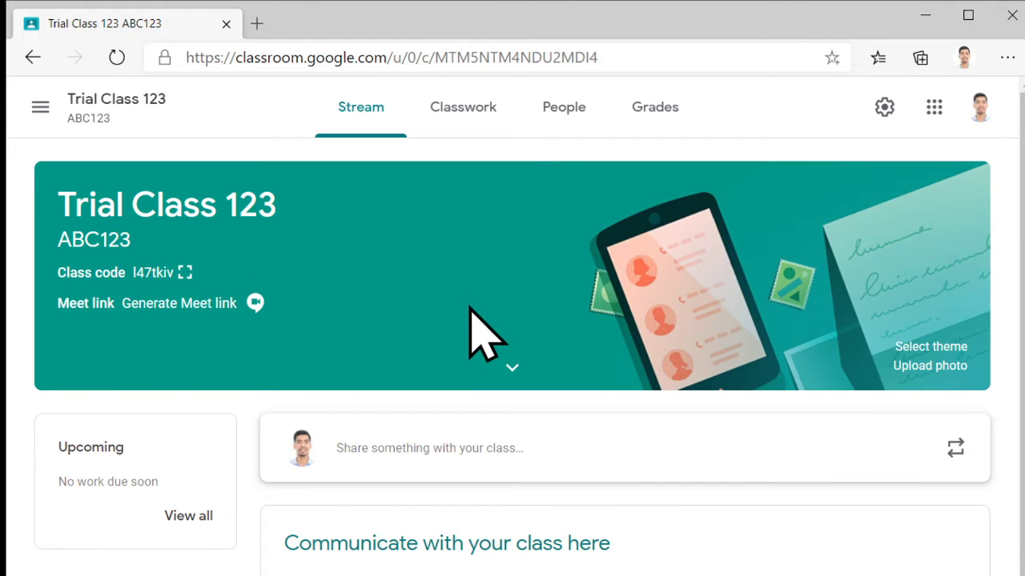
pyautogui.click(469, 113)
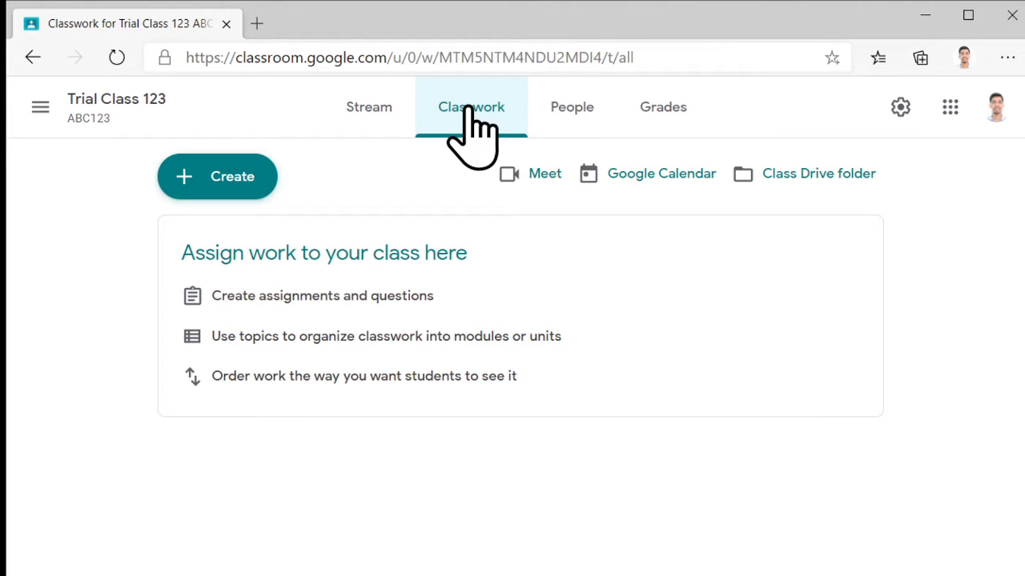
pyautogui.click(232, 192)
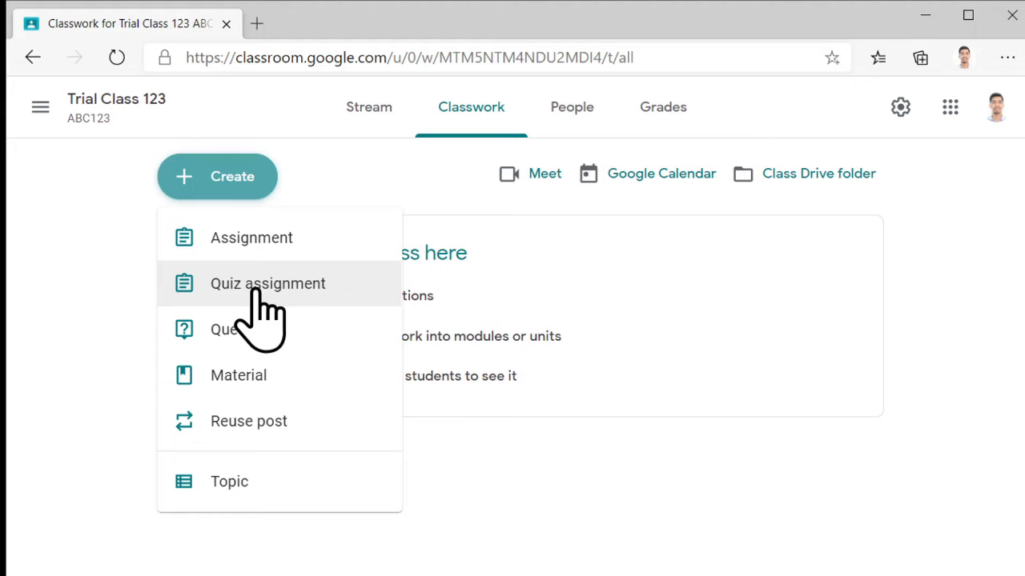
pyautogui.click(254, 290)
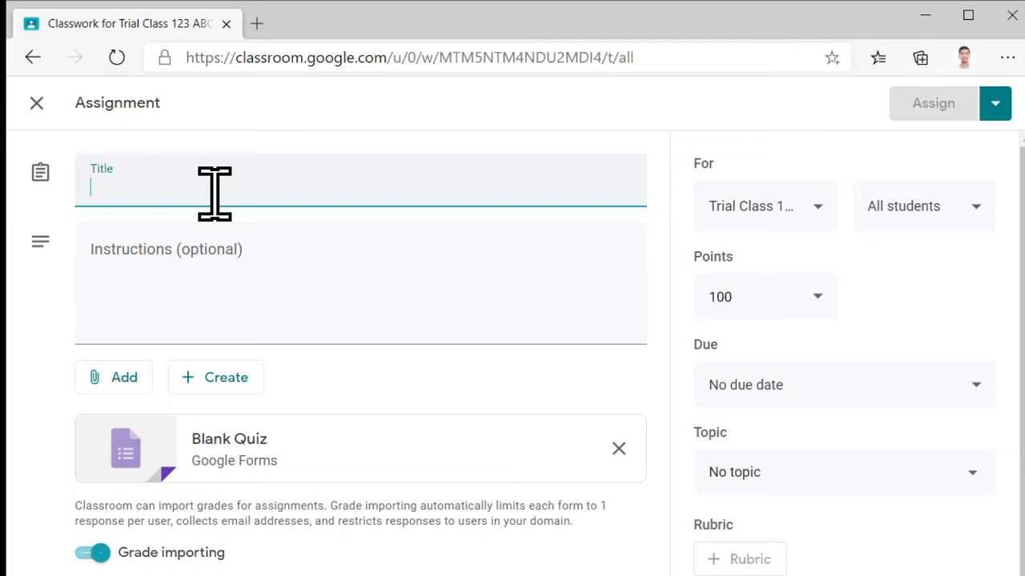
pyautogui.write('Quiz')
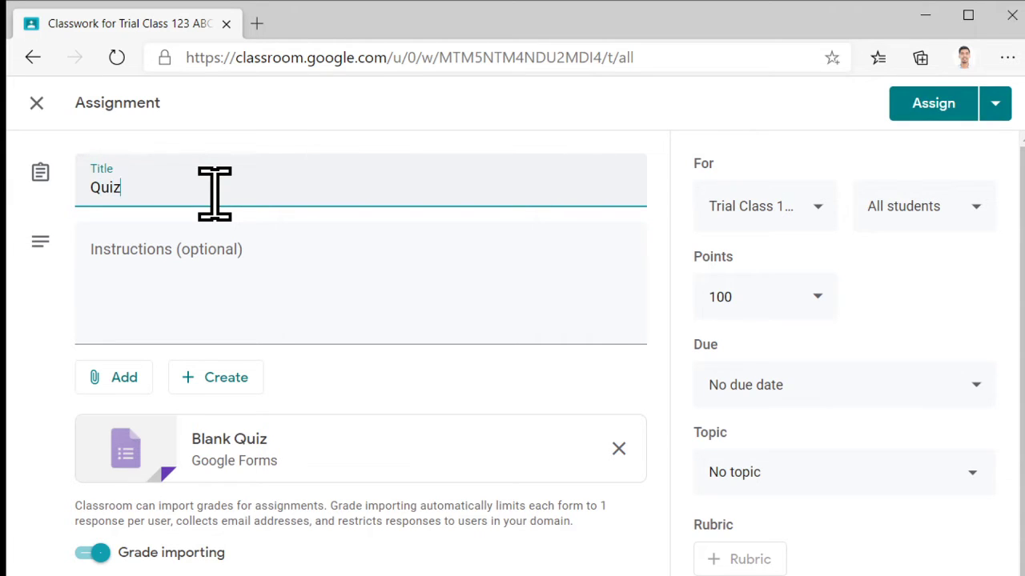
pyautogui.write(' for Lesson 1')
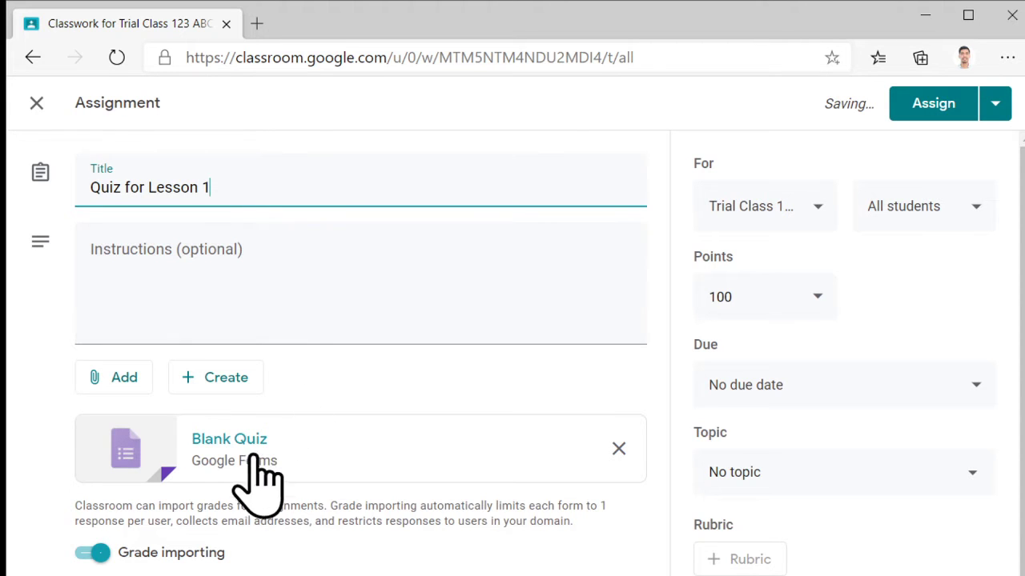
# - Open the attached Blank Quiz form and set its first question to "Is using Google Classroom Difficult?"
pyautogui.click(164, 452)
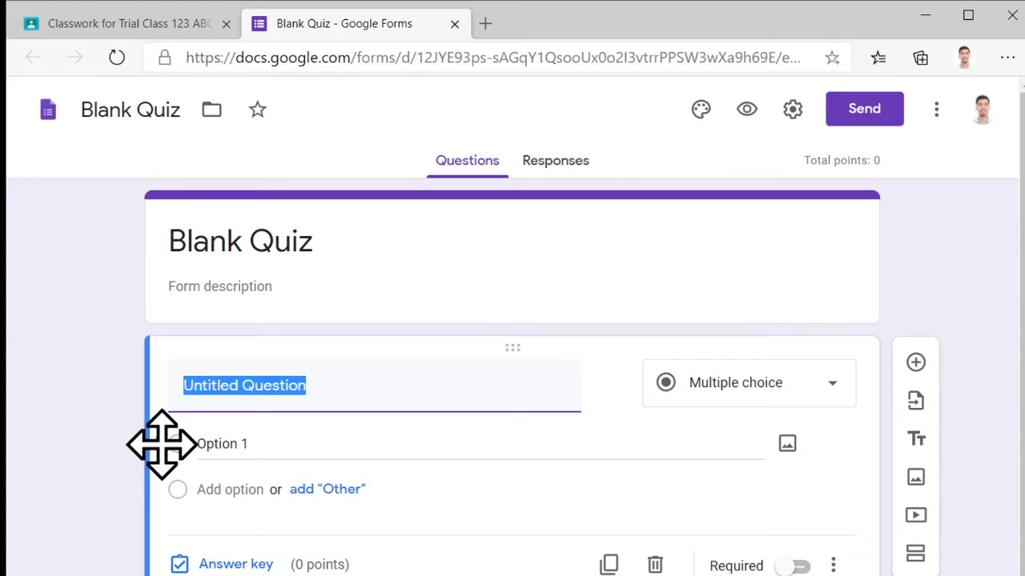
pyautogui.tripleClick(284, 387)
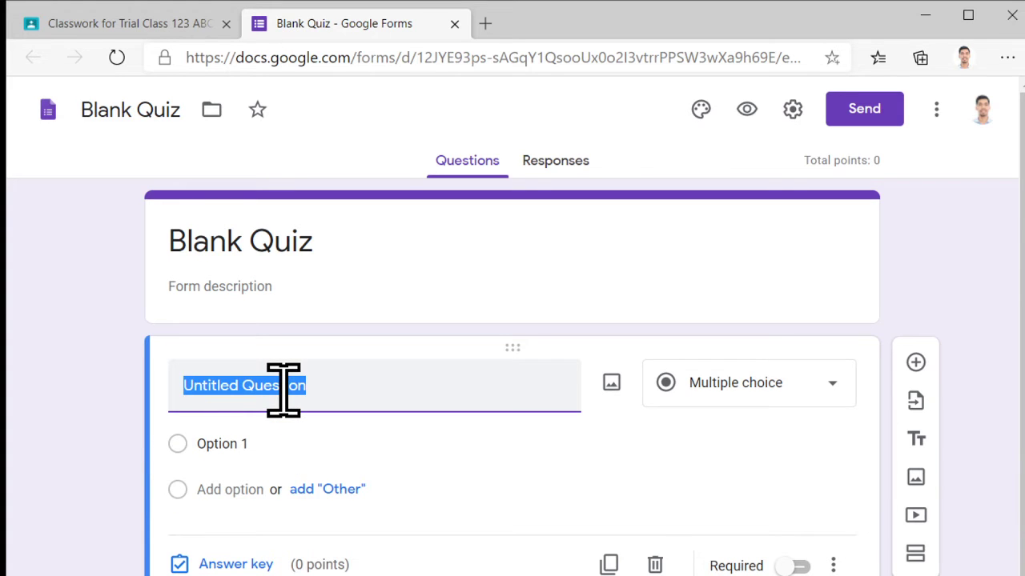
pyautogui.write('I')
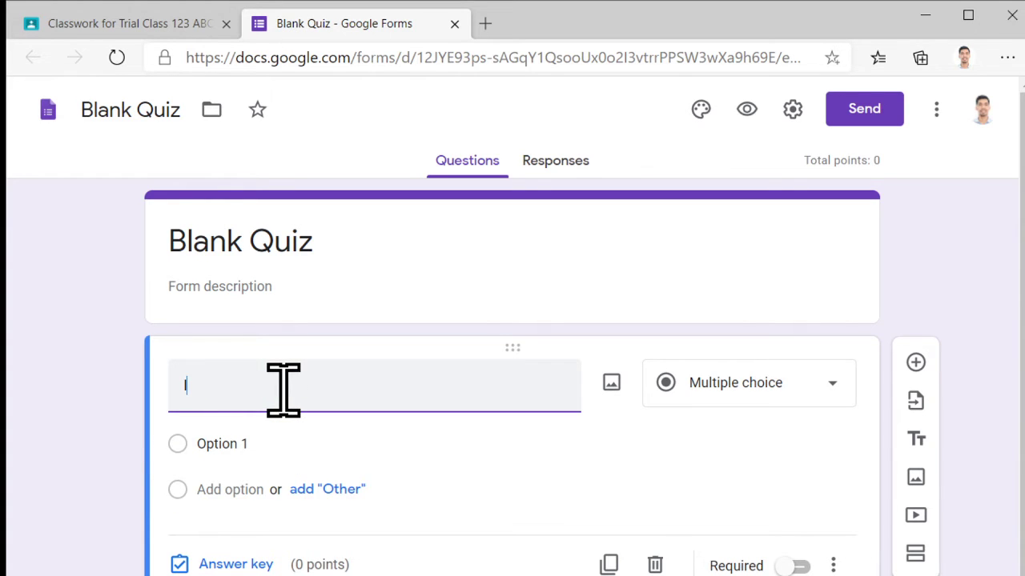
pyautogui.write('s using G')
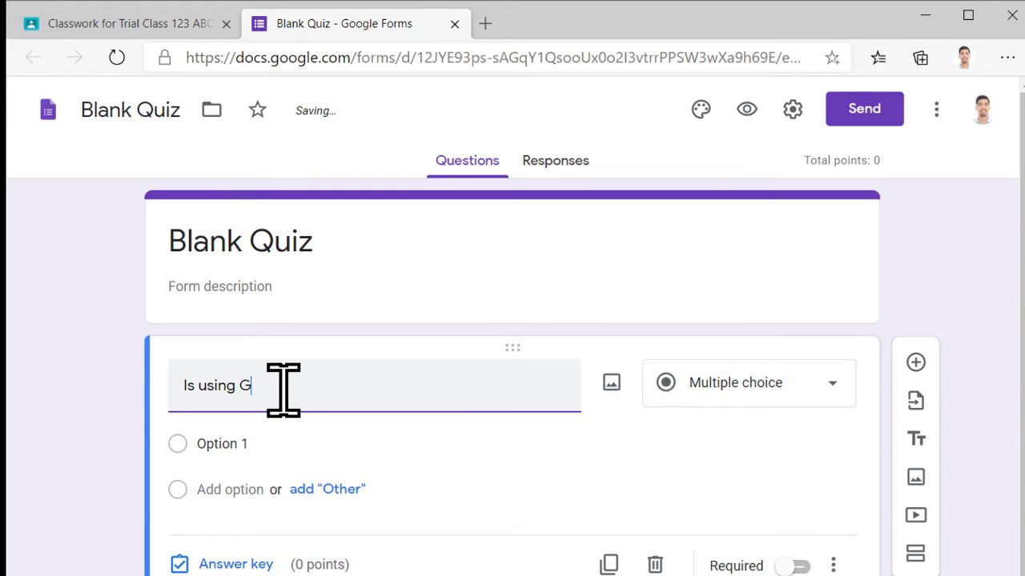
pyautogui.write('oogle Classr')
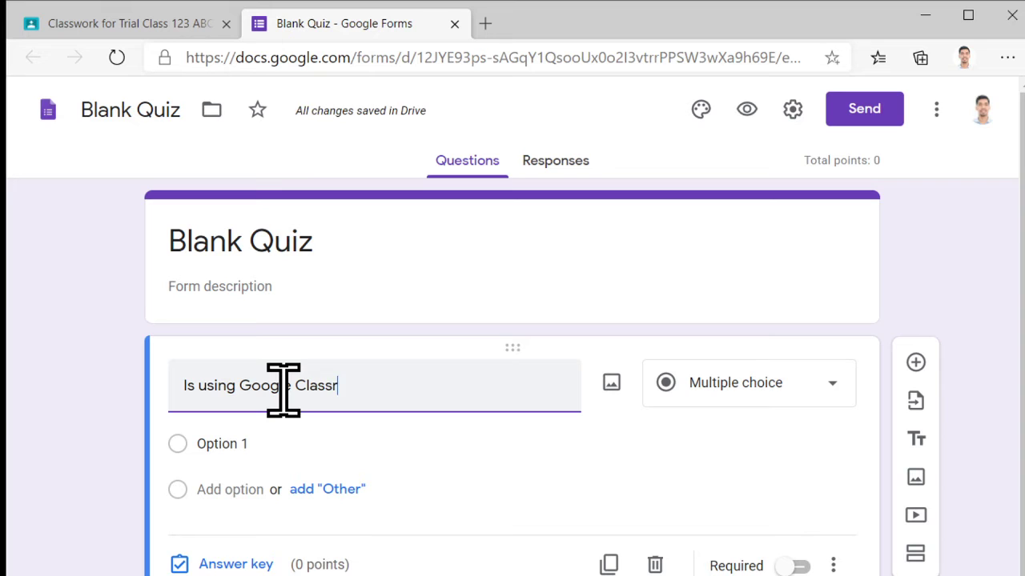
pyautogui.write('oom Difficult?')
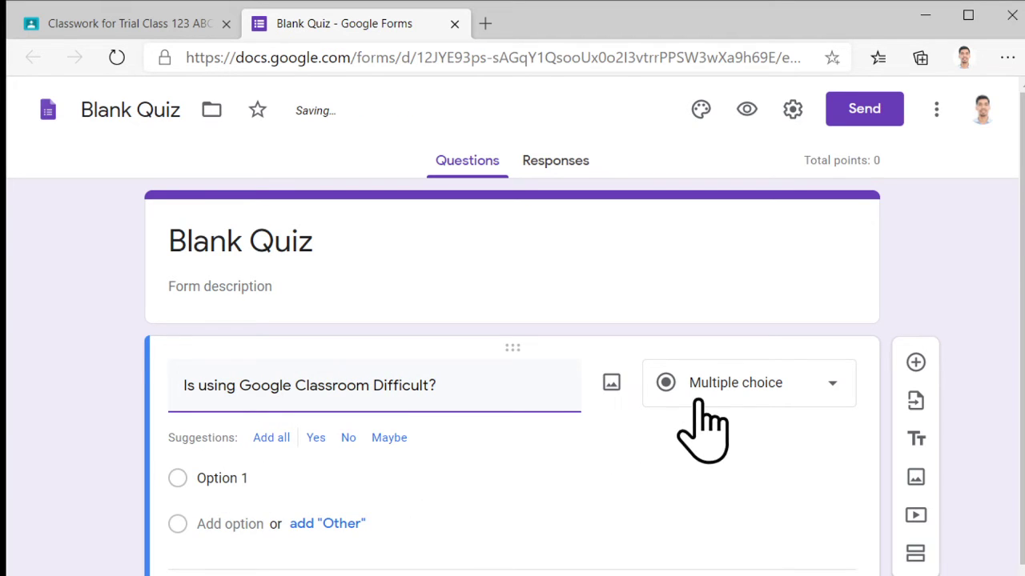
# - Give the first question the two answer options True and False
pyautogui.click(211, 479)
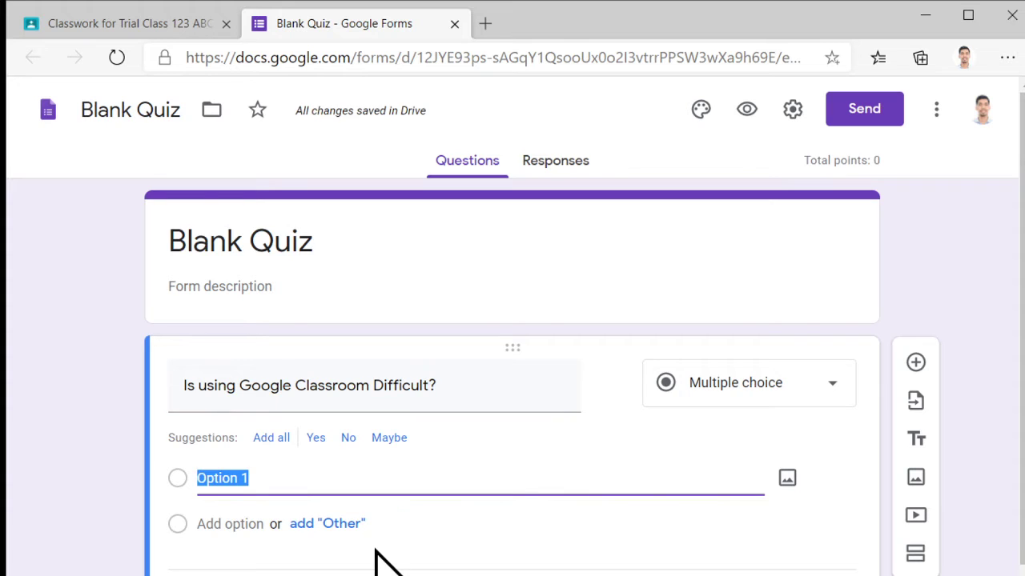
pyautogui.write('True')
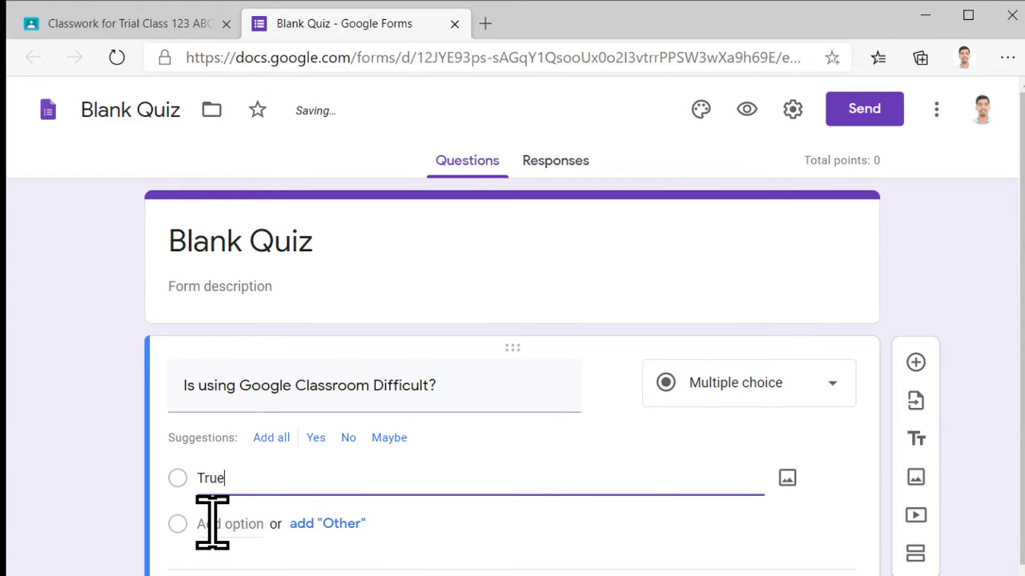
pyautogui.click(212, 523)
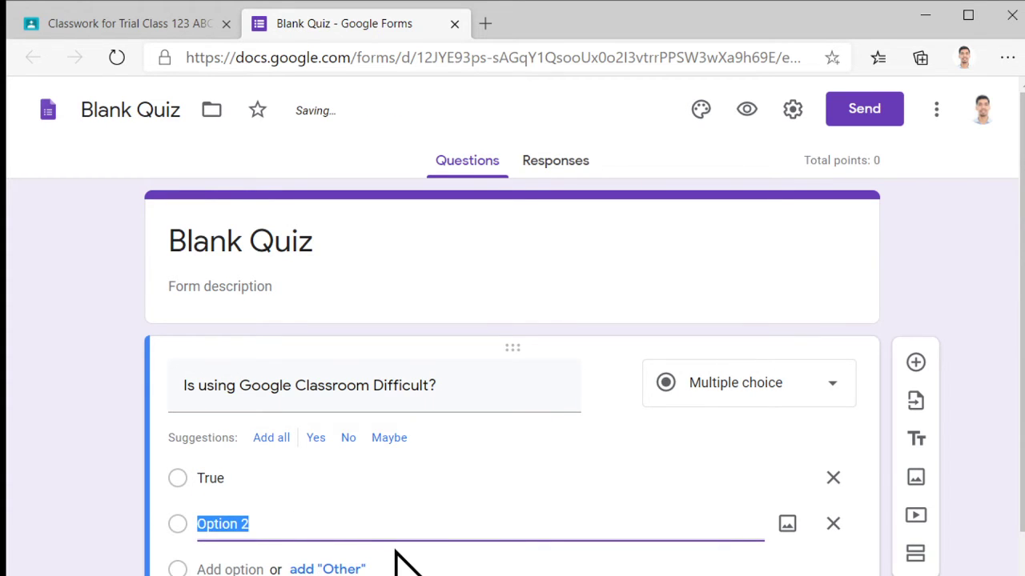
pyautogui.write('False')
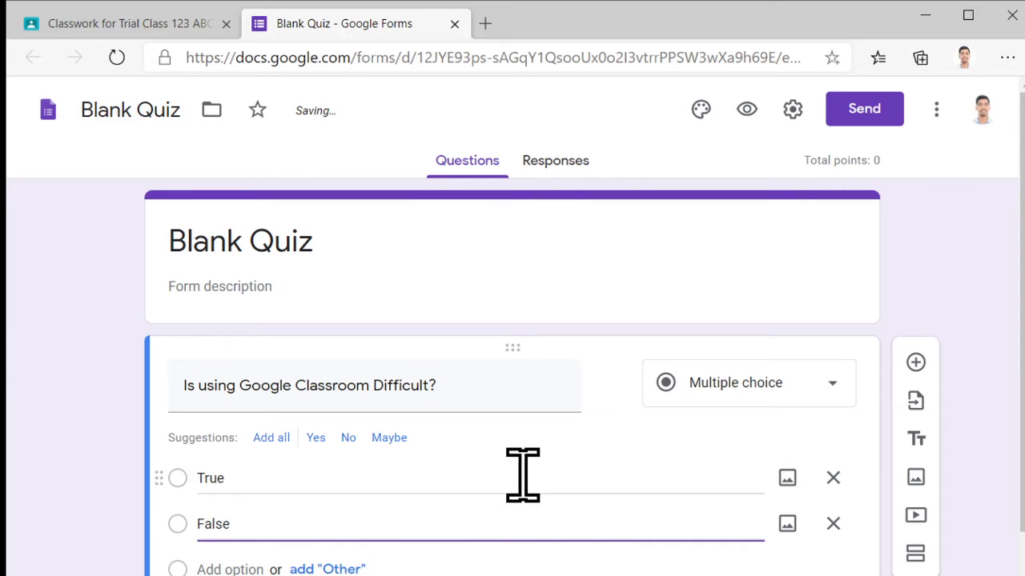
# - Set the first question's answer key to 5 points with True as the correct answer
pyautogui.scroll(-1, 592, 489)
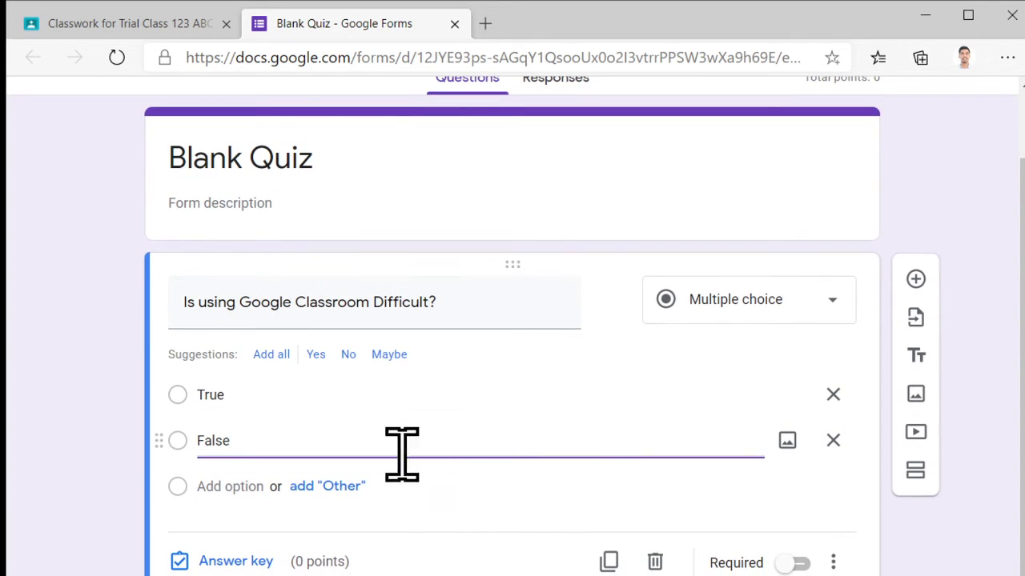
pyautogui.click(245, 564)
pyautogui.click(780, 359)
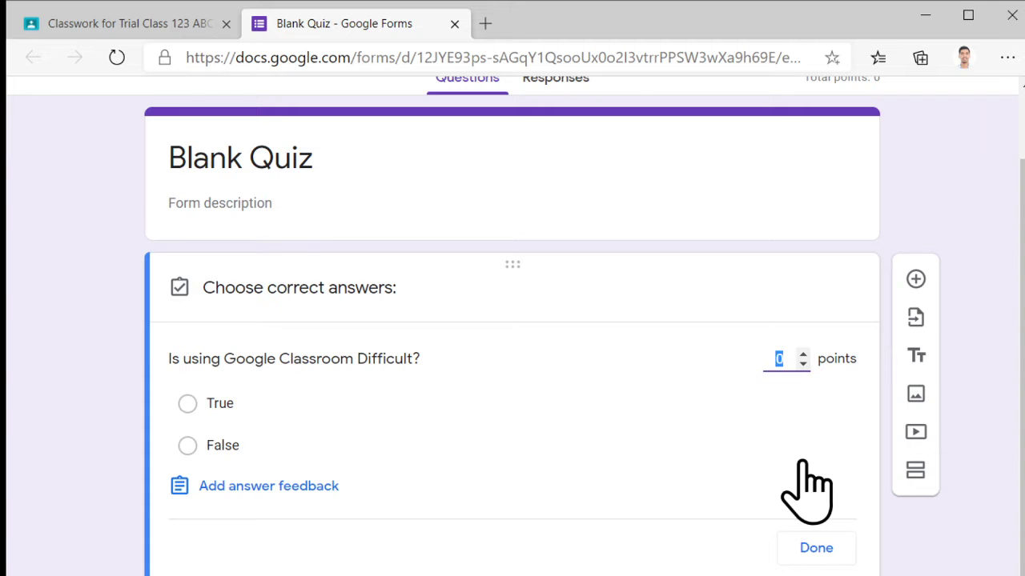
pyautogui.write('5')
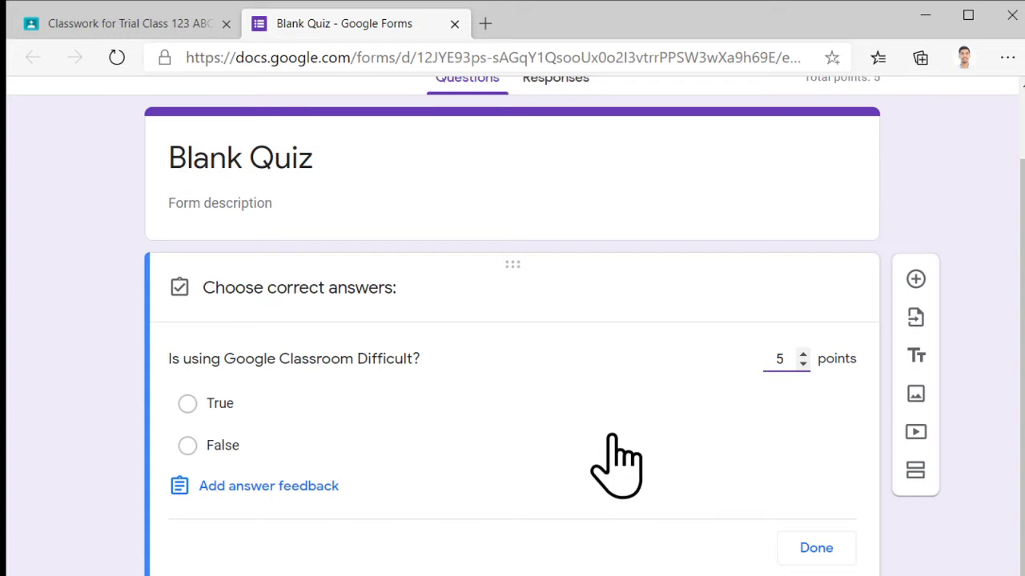
pyautogui.click(752, 401)
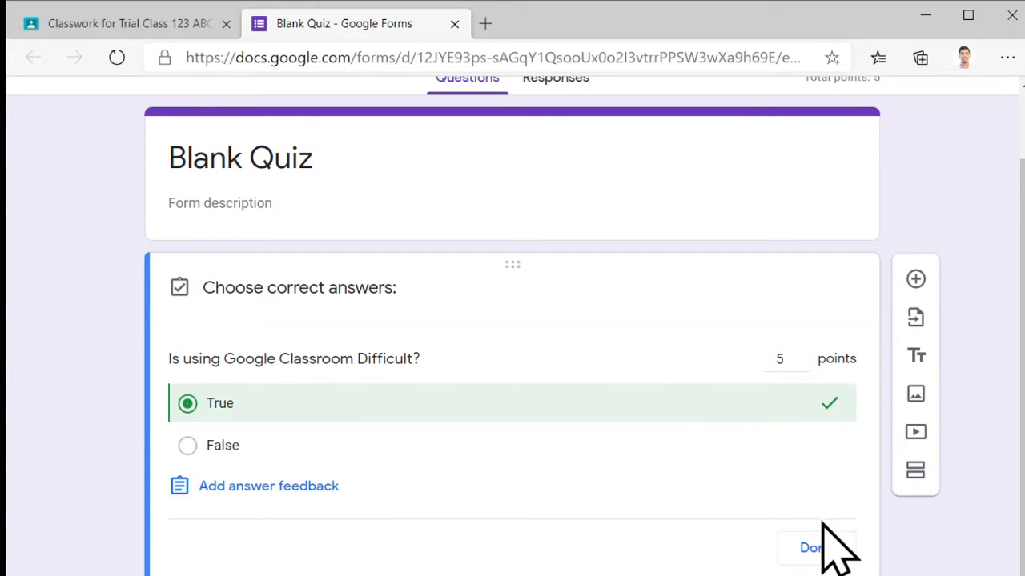
pyautogui.click(815, 549)
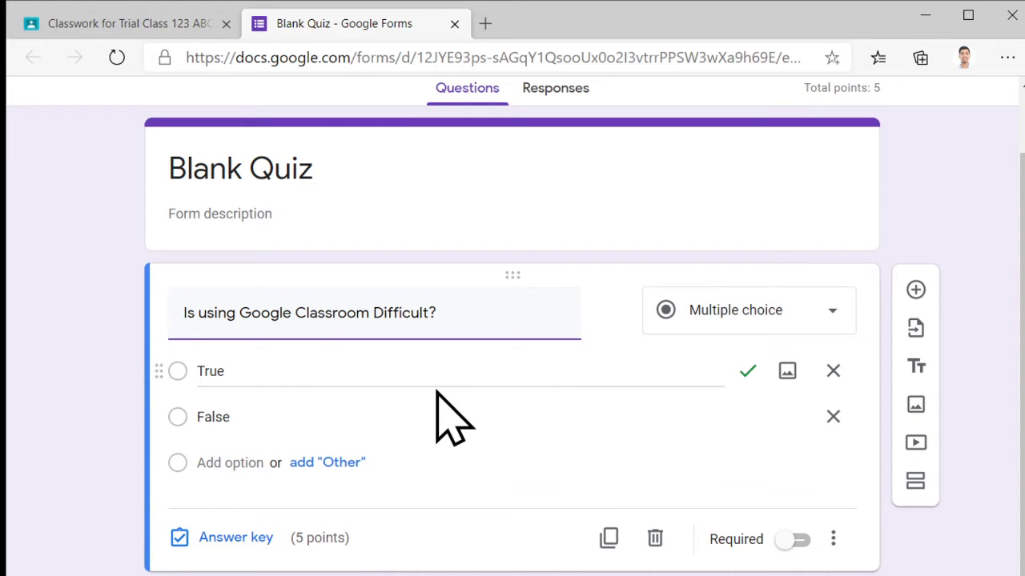
# - Duplicate the first question and reword the copy as "What do you use to meet your students in a video conference call?"
pyautogui.click(609, 538)
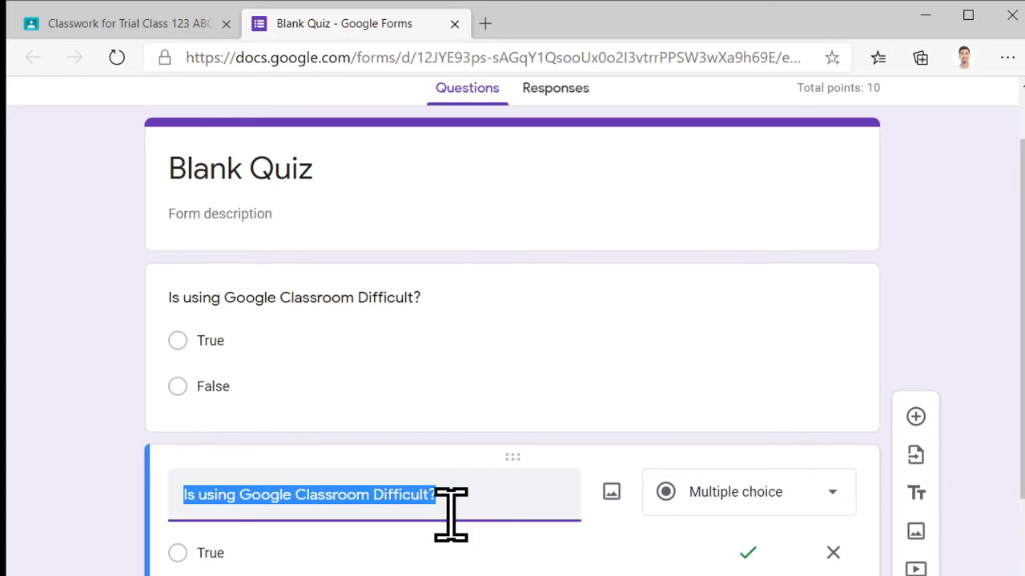
pyautogui.scroll(-2, 490, 410)
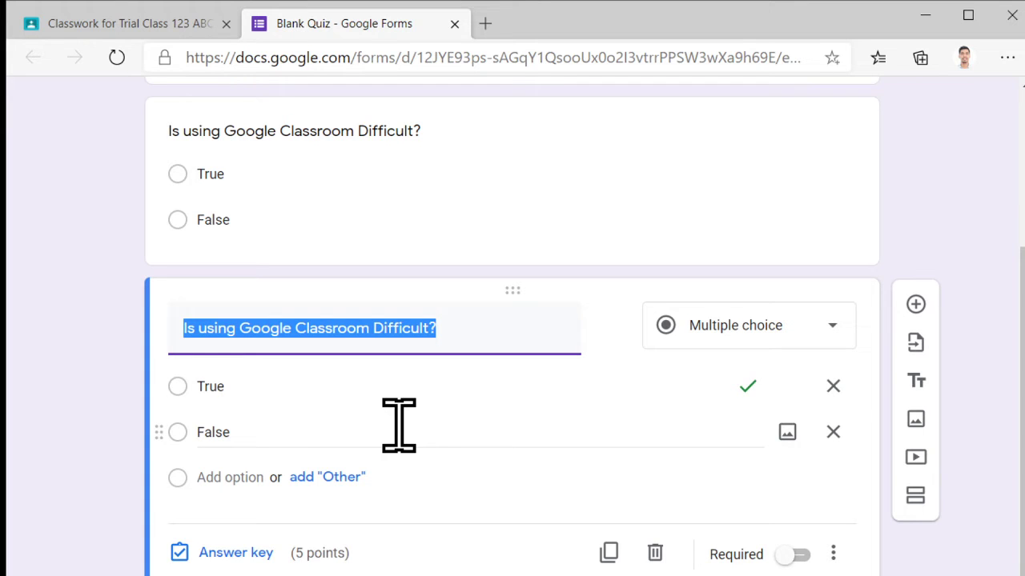
pyautogui.write('Wh')
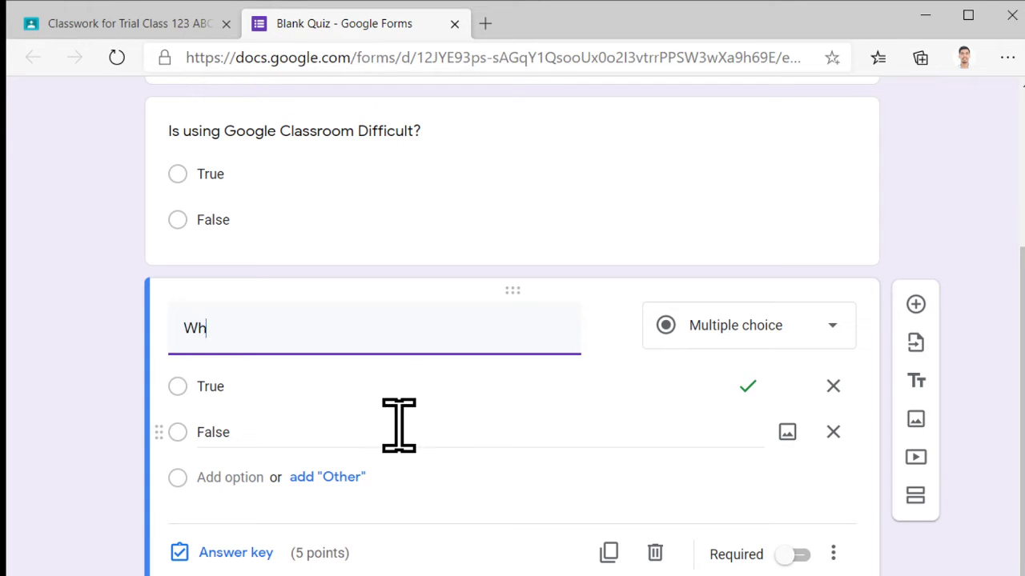
pyautogui.write('at do you use to')
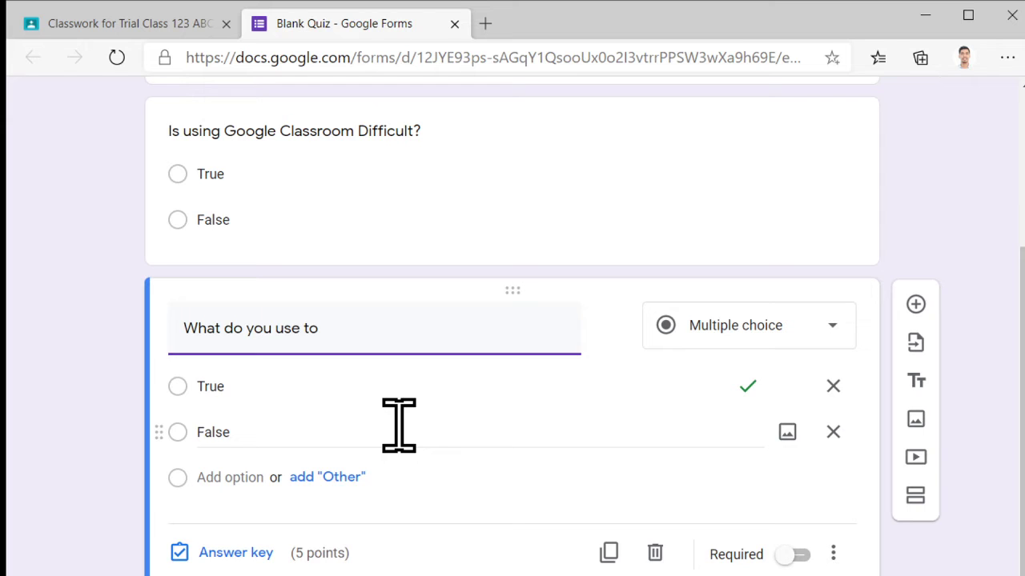
pyautogui.write('meet yourstu')
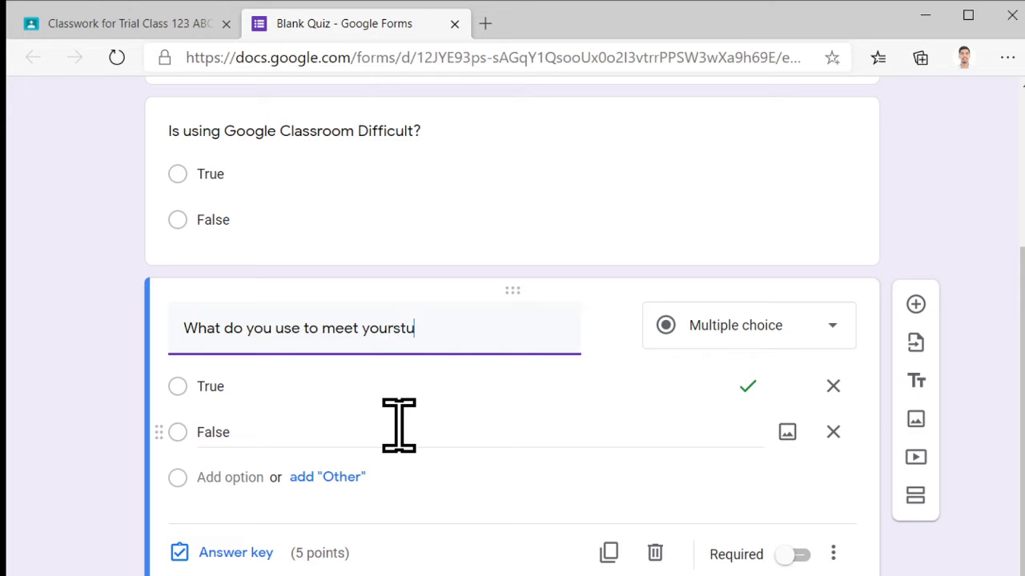
pyautogui.press('BackSpace')
pyautogui.press('BackSpace')
pyautogui.press('BackSpace')
pyautogui.write(' students in a v')
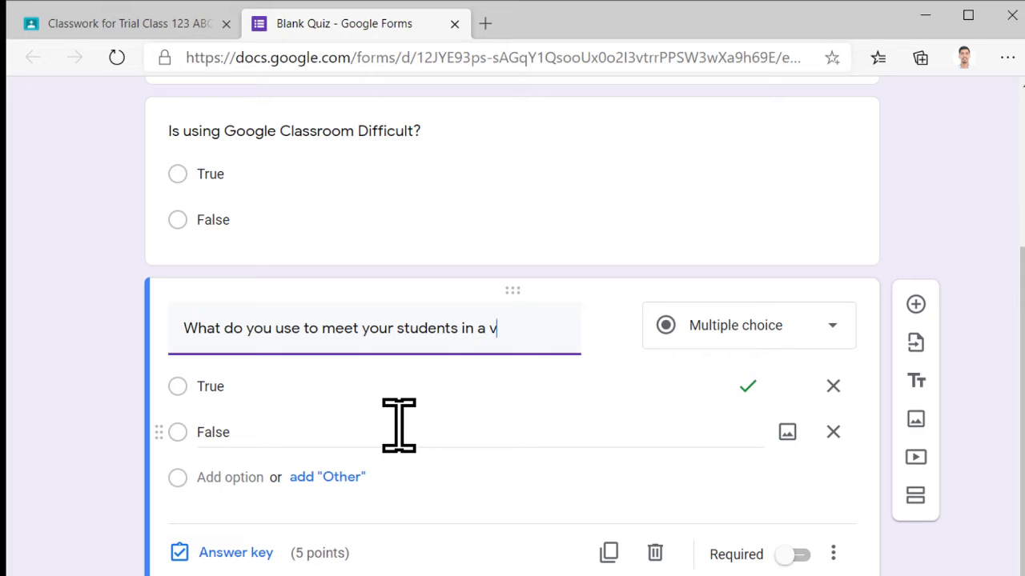
pyautogui.write('ideo conference call?')
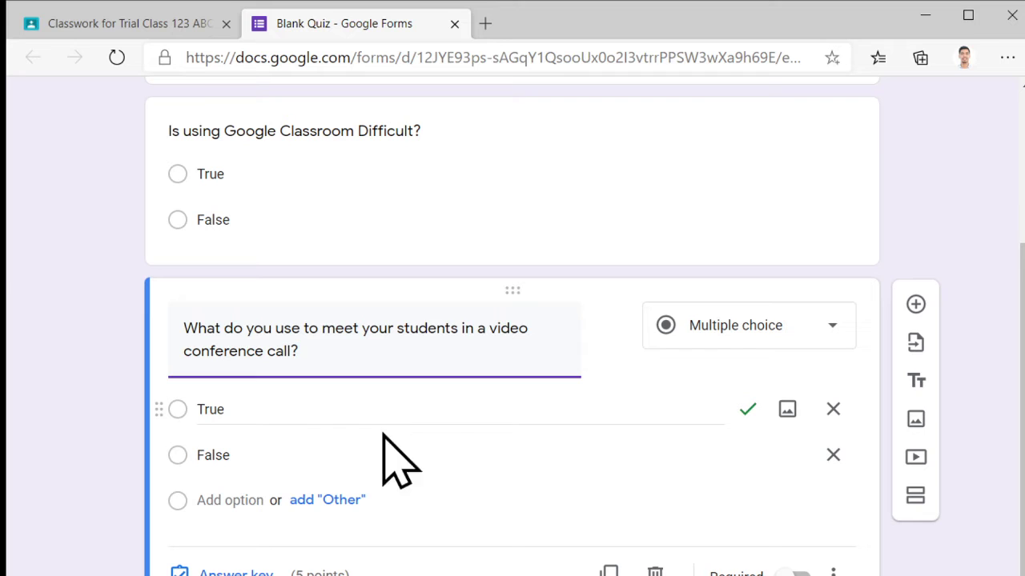
# - Give the second question the answer options google calendar, google meet, google schedule and google classroom
pyautogui.click(211, 409)
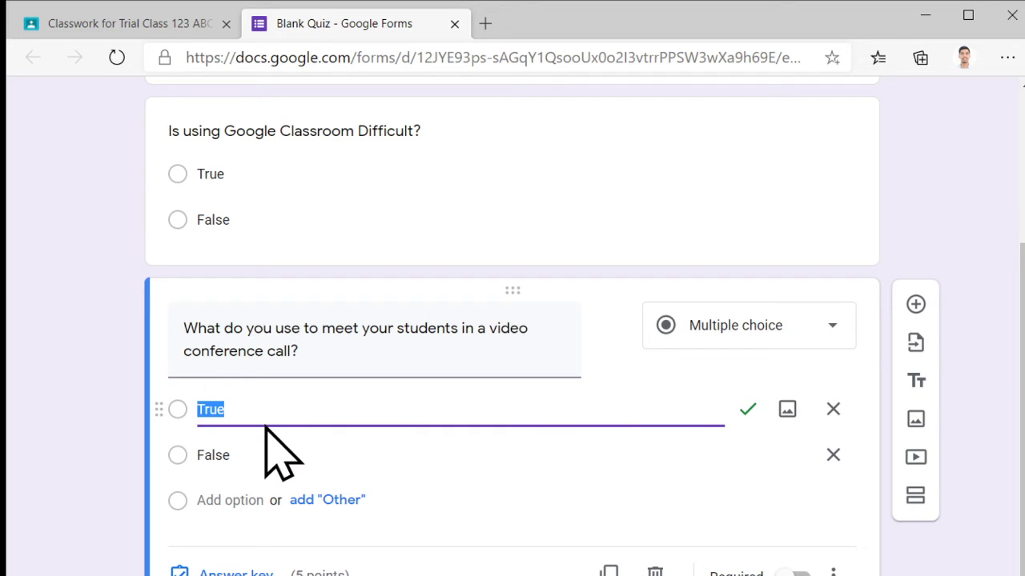
pyautogui.write('google calendar')
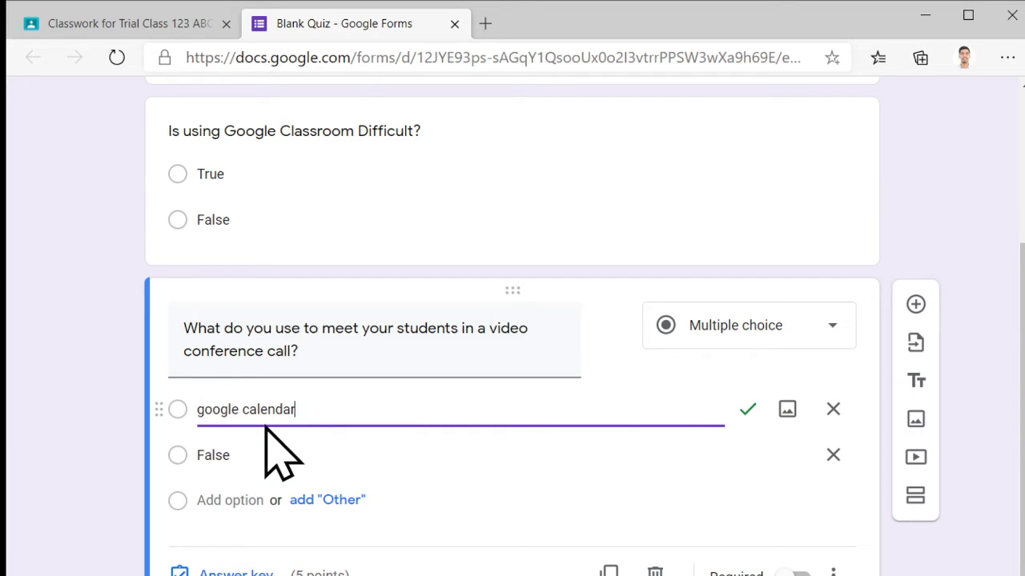
pyautogui.click(232, 456)
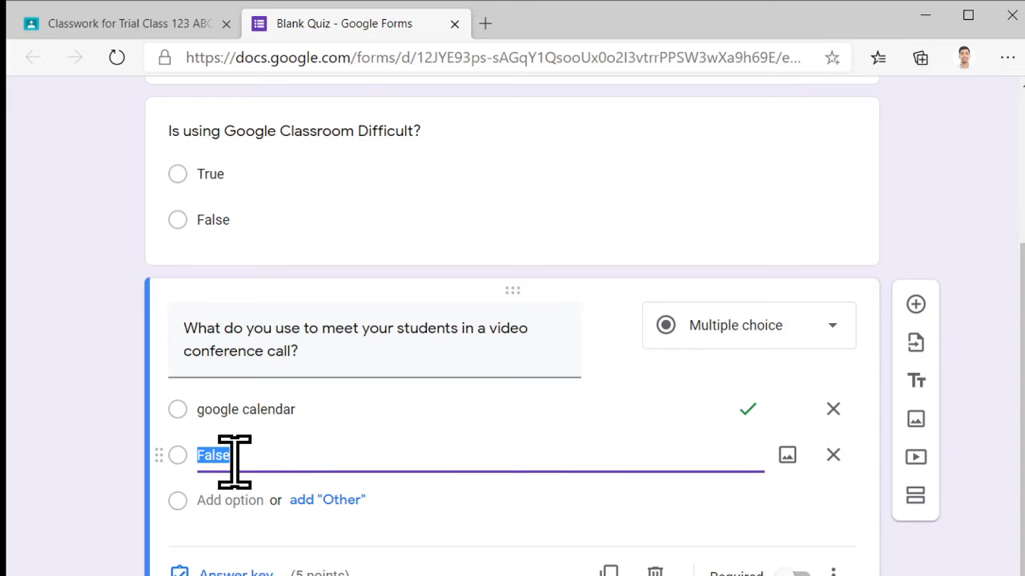
pyautogui.write('google meet')
pyautogui.click(200, 497)
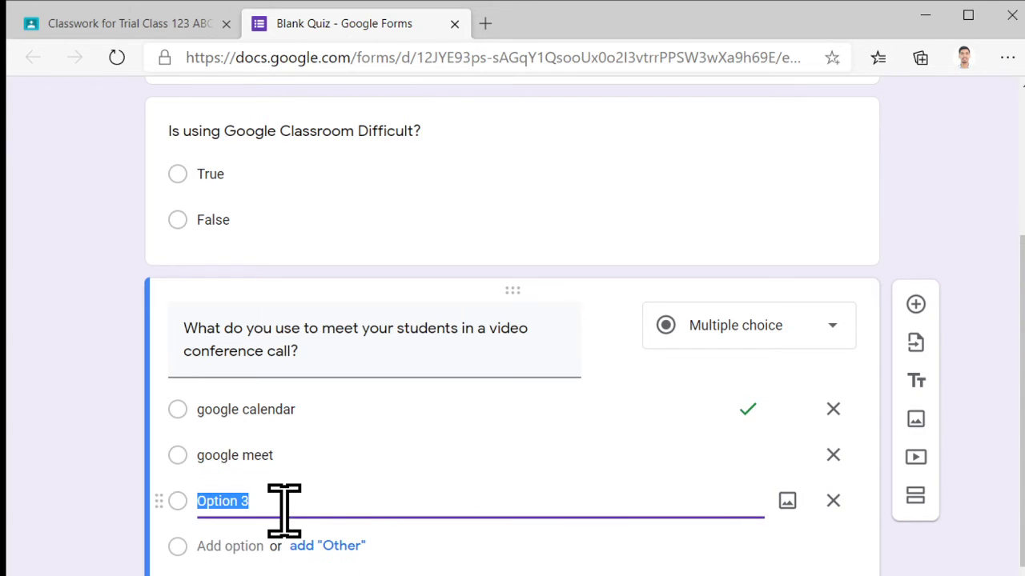
pyautogui.write('google ')
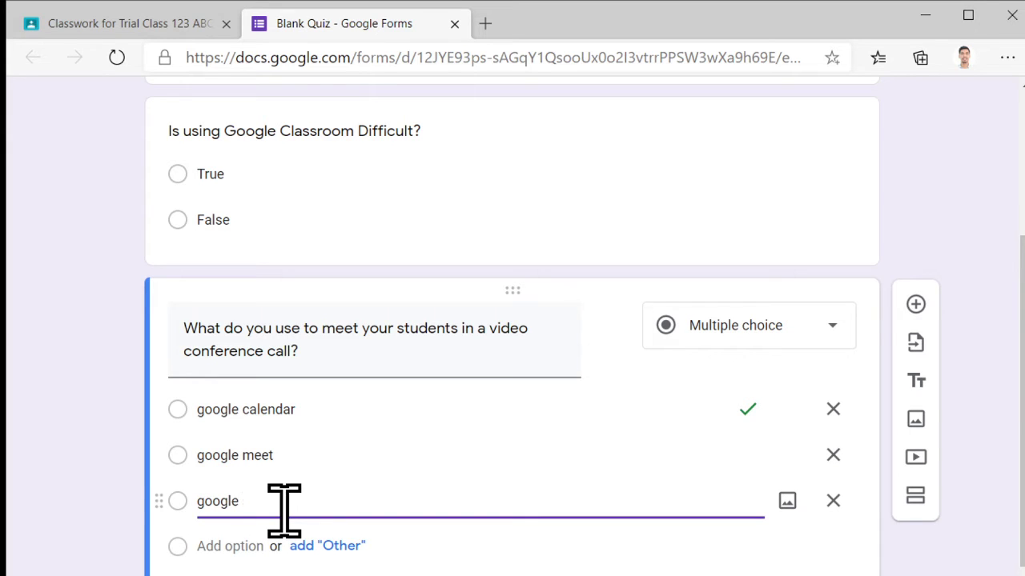
pyautogui.write('schedule')
pyautogui.click(232, 547)
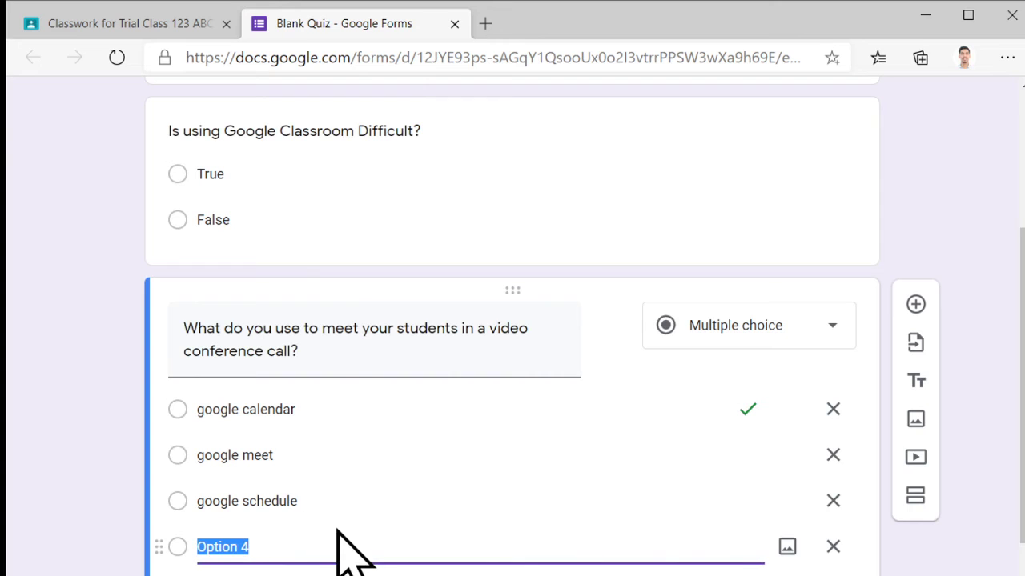
pyautogui.write('goog')
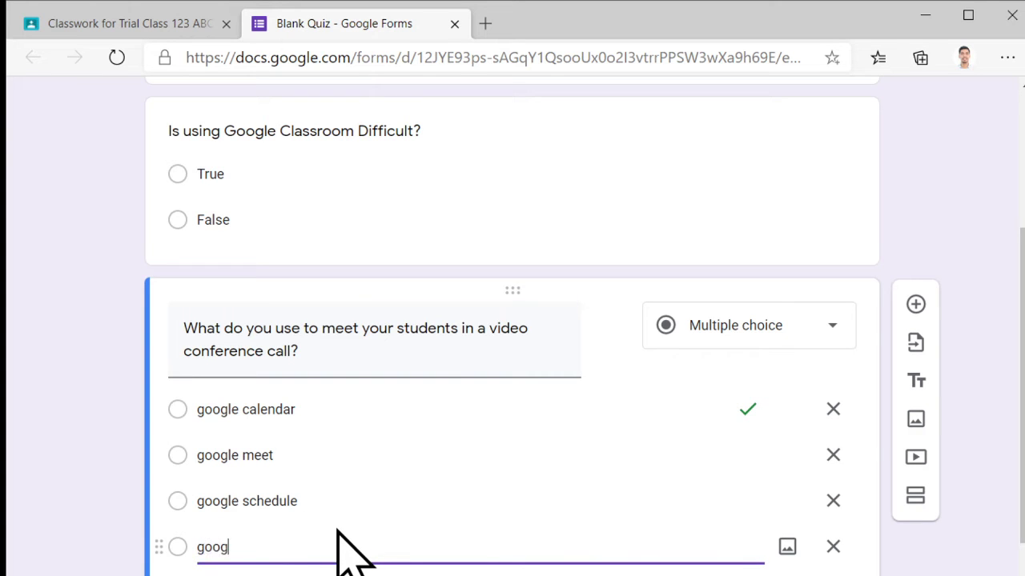
pyautogui.write('le classroom')
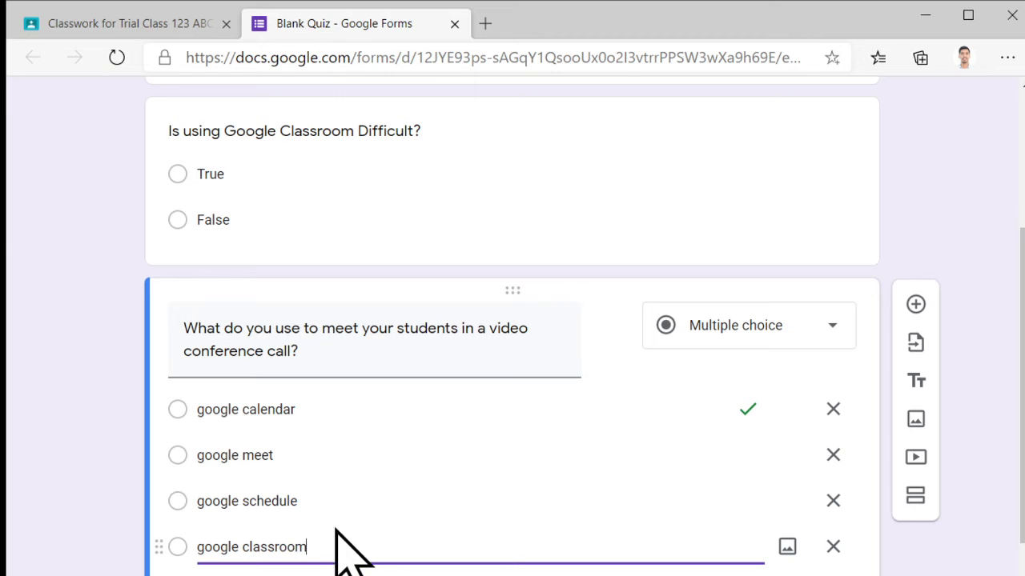
# - Set the second question's answer key to 10 points with google meet as the only correct answer
pyautogui.scroll(-1, 444, 448)
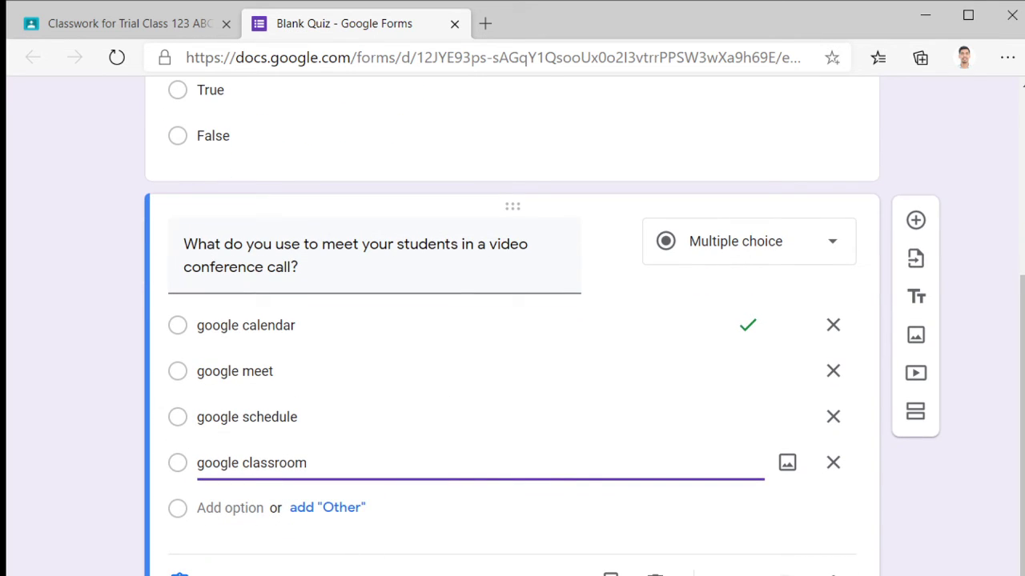
pyautogui.click(200, 574)
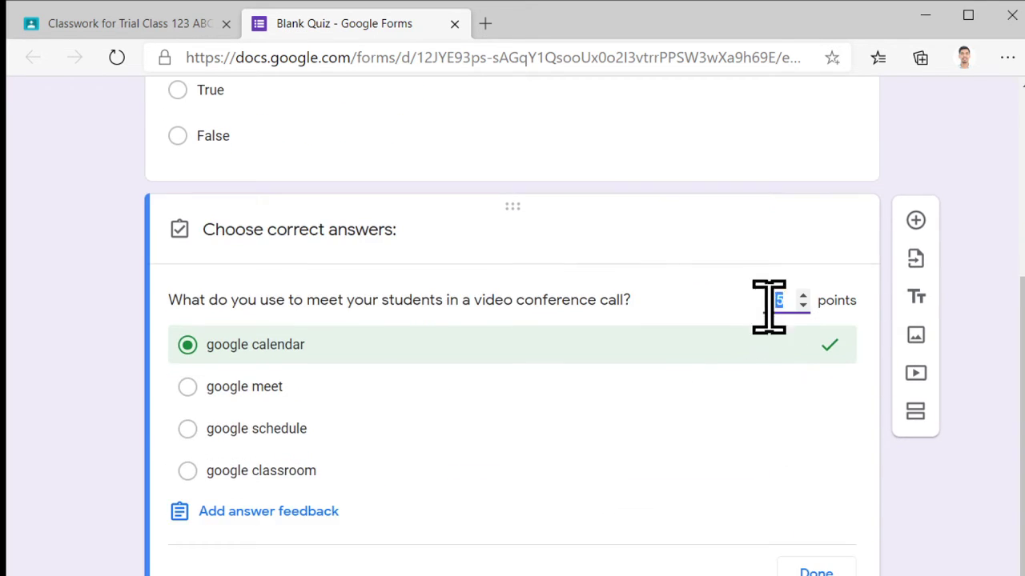
pyautogui.write('10')
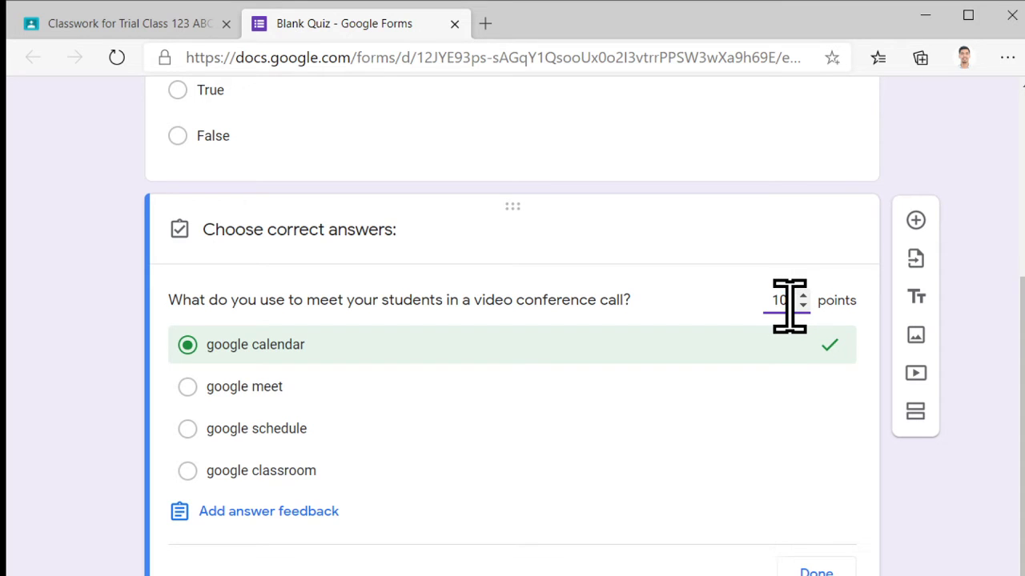
pyautogui.click(822, 387)
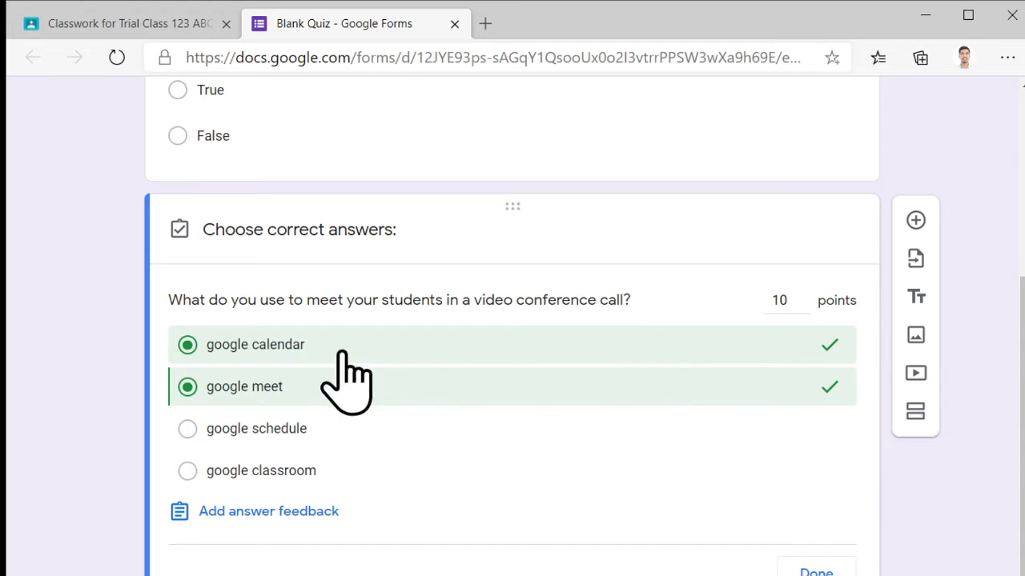
pyautogui.click(837, 343)
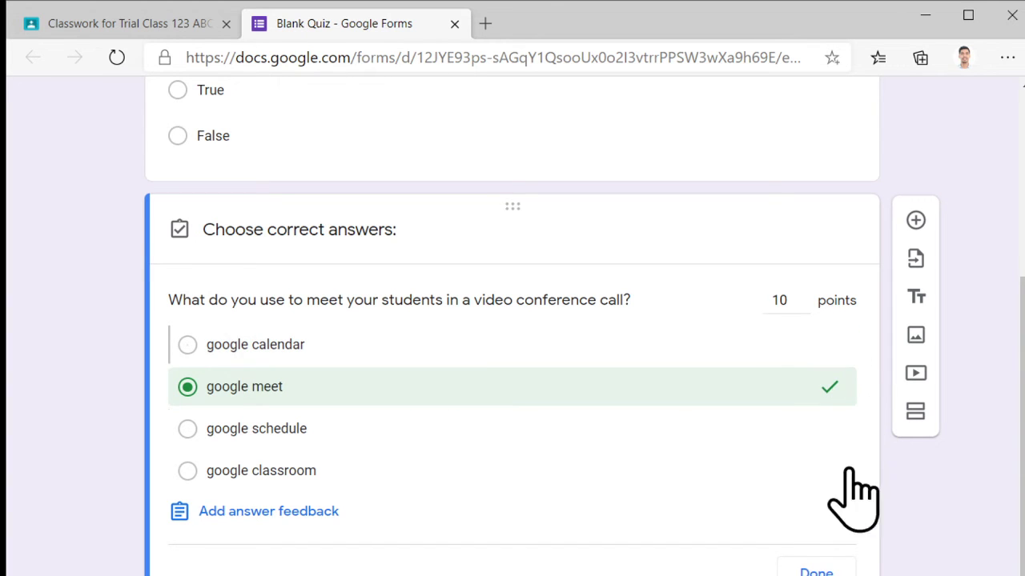
pyautogui.click(814, 570)
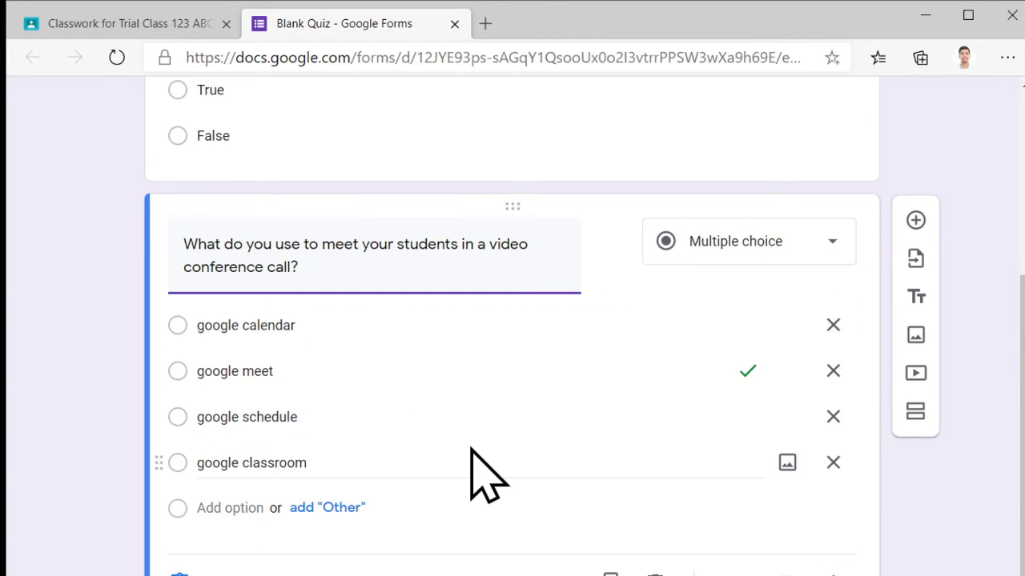
# - In the form's general settings, enable the 1-response limit, email address collection, and respondents seeing summary charts and text responses
pyautogui.scroll(4, 473, 473)
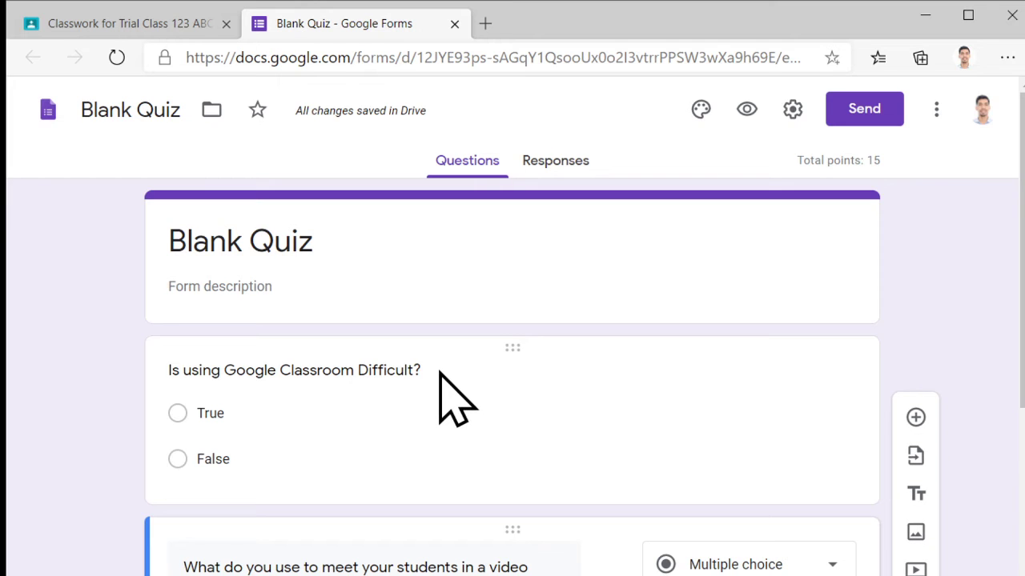
pyautogui.scroll(-1, 570, 321)
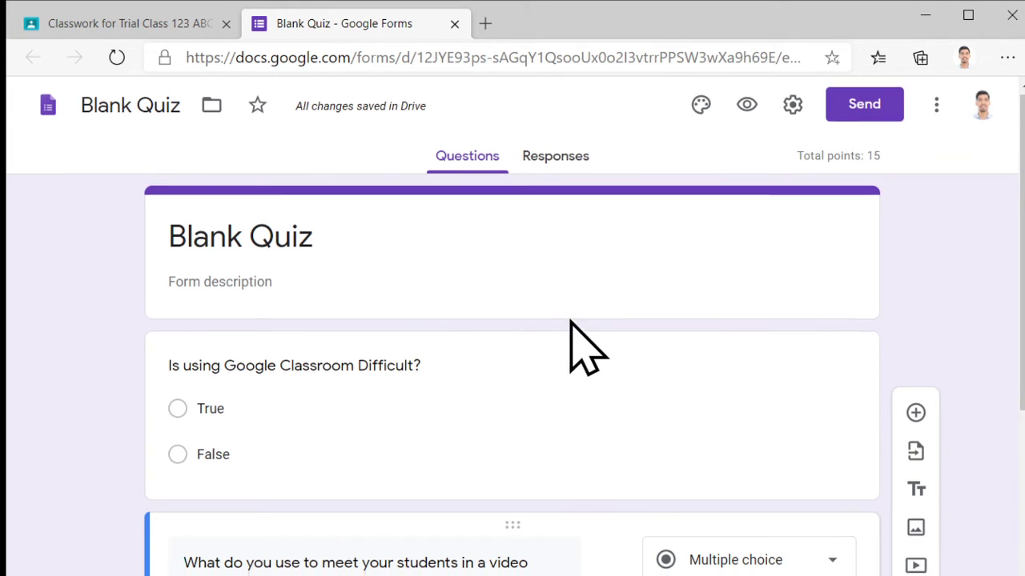
pyautogui.scroll(-3, 570, 321)
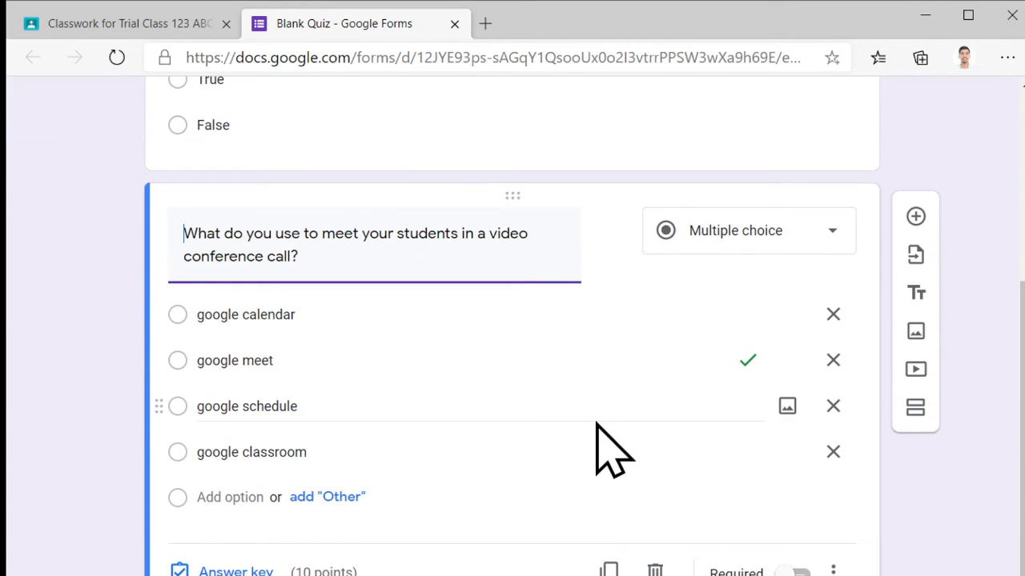
pyautogui.scroll(4, 542, 416)
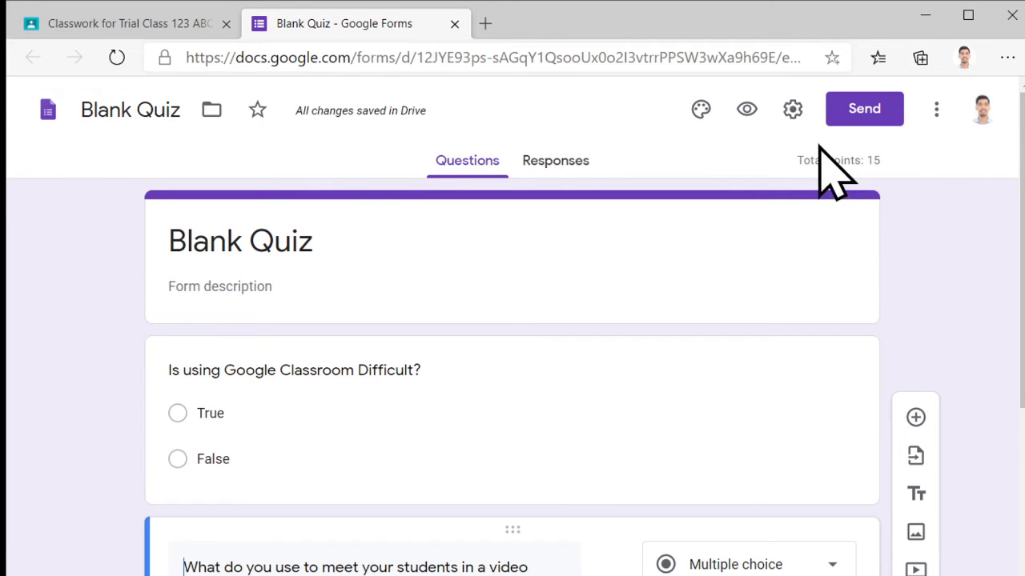
pyautogui.click(793, 112)
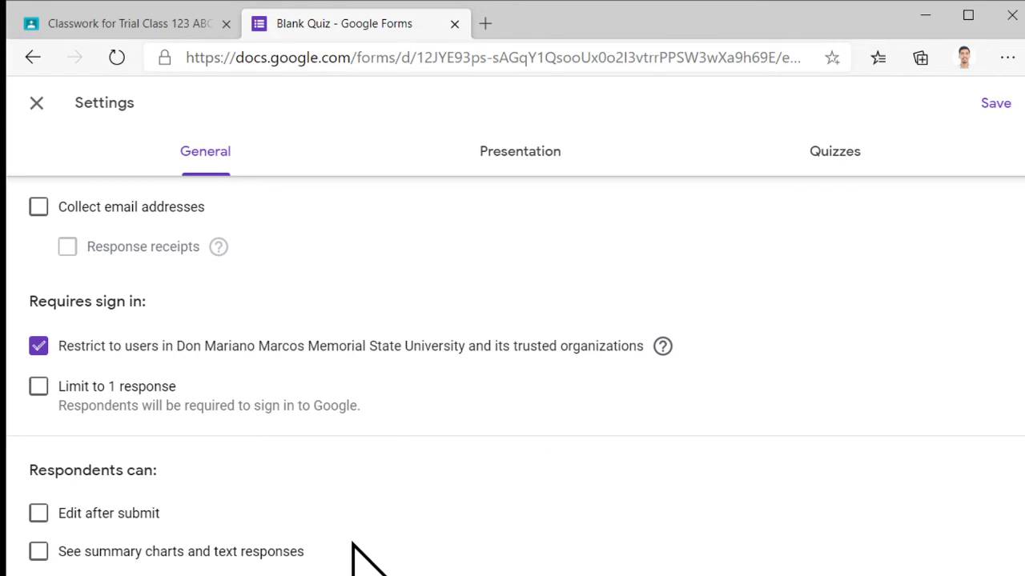
pyautogui.click(37, 391)
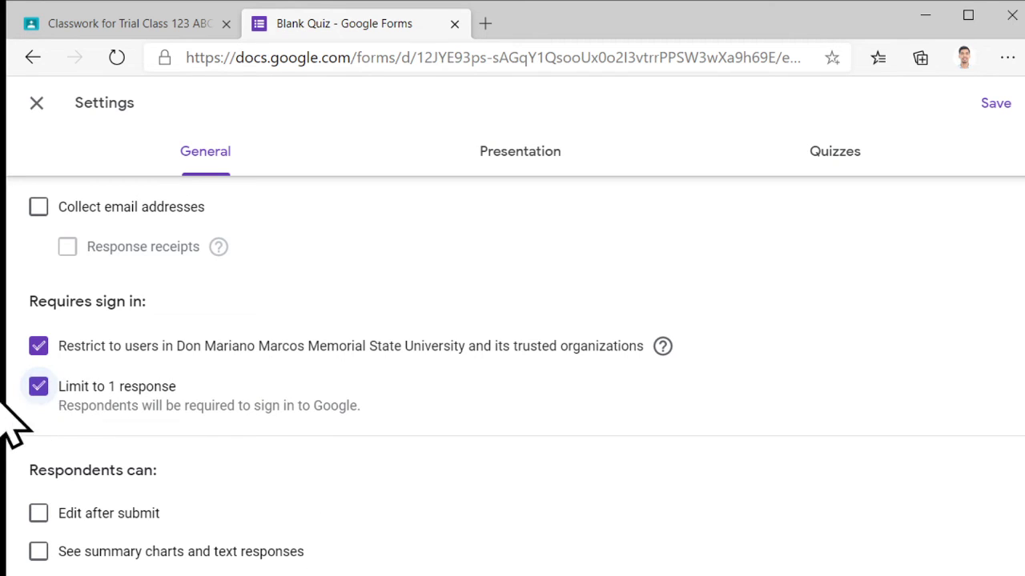
pyautogui.click(38, 208)
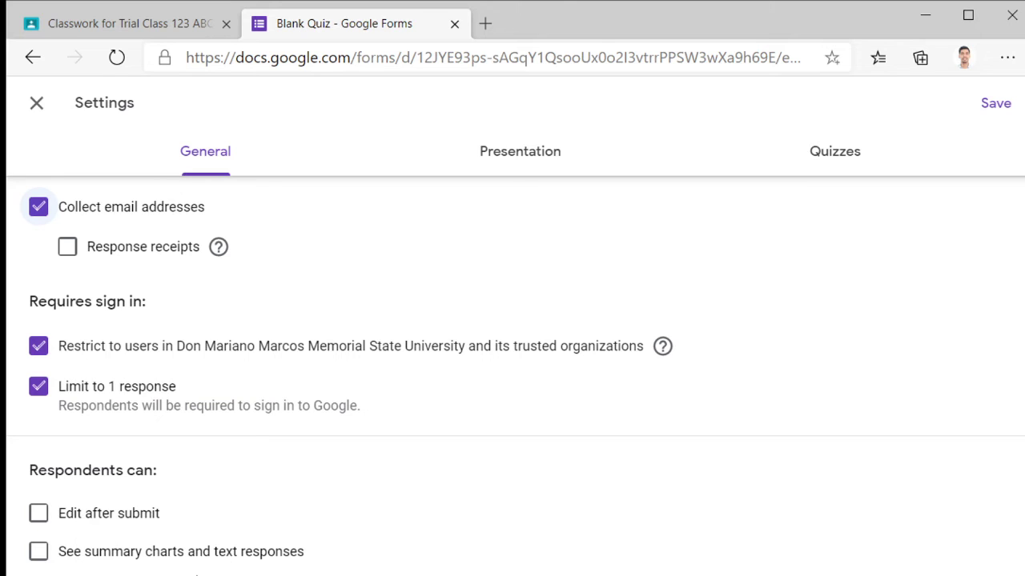
pyautogui.click(40, 552)
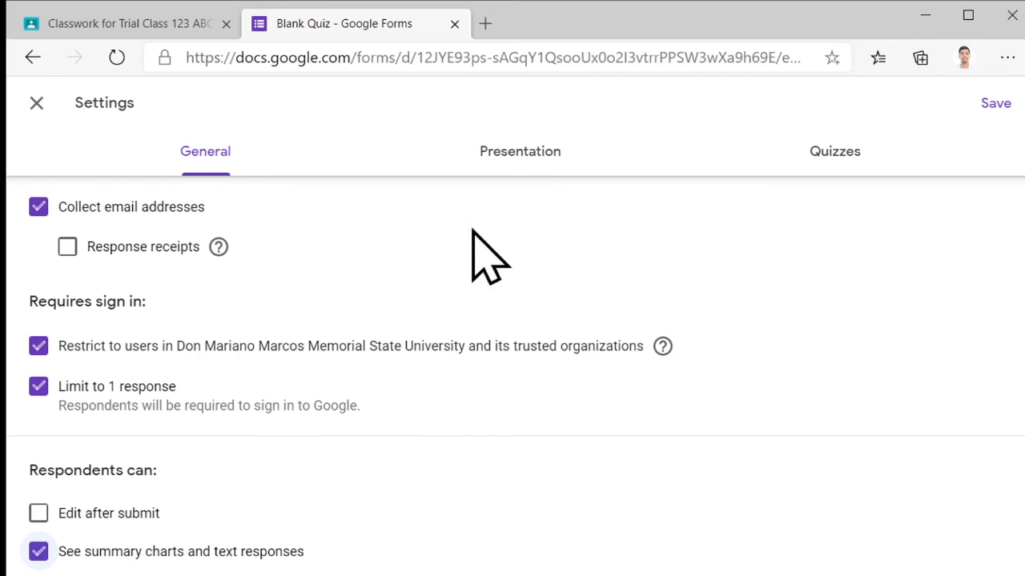
# - In the presentation settings, enable question shuffling and the progress bar, with "Good Job!" as the confirmation message
pyautogui.click(540, 152)
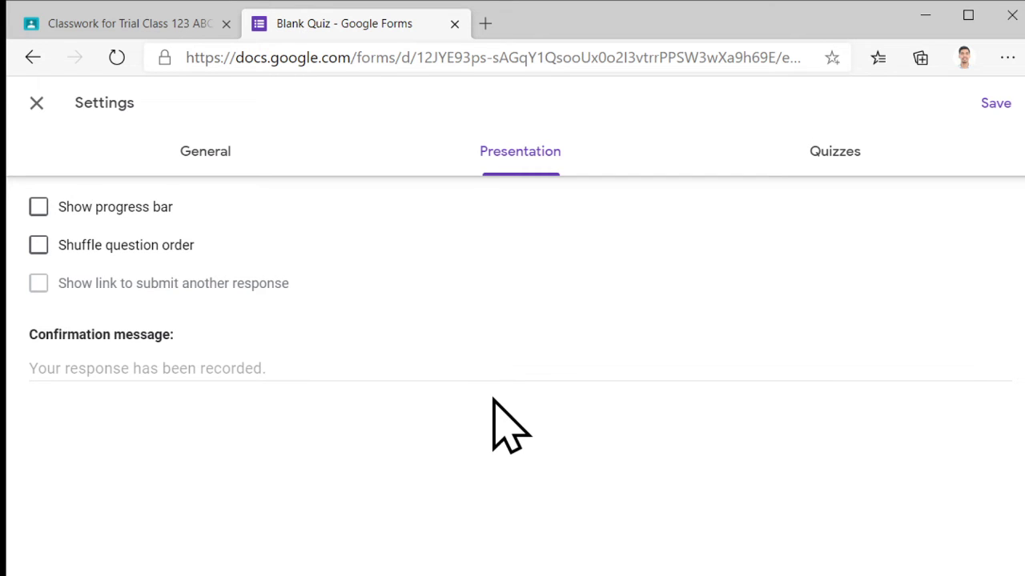
pyautogui.click(39, 246)
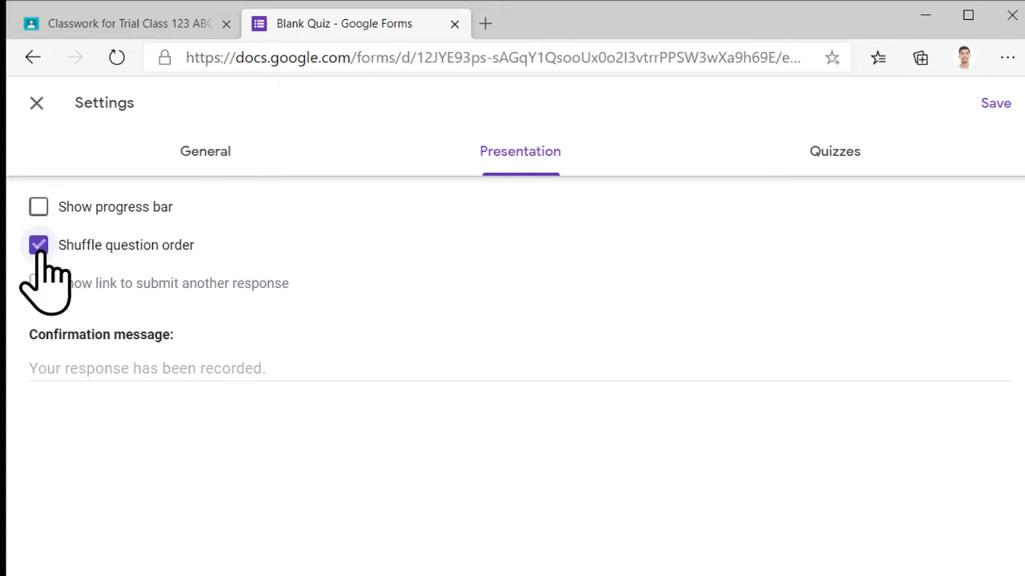
pyautogui.click(38, 210)
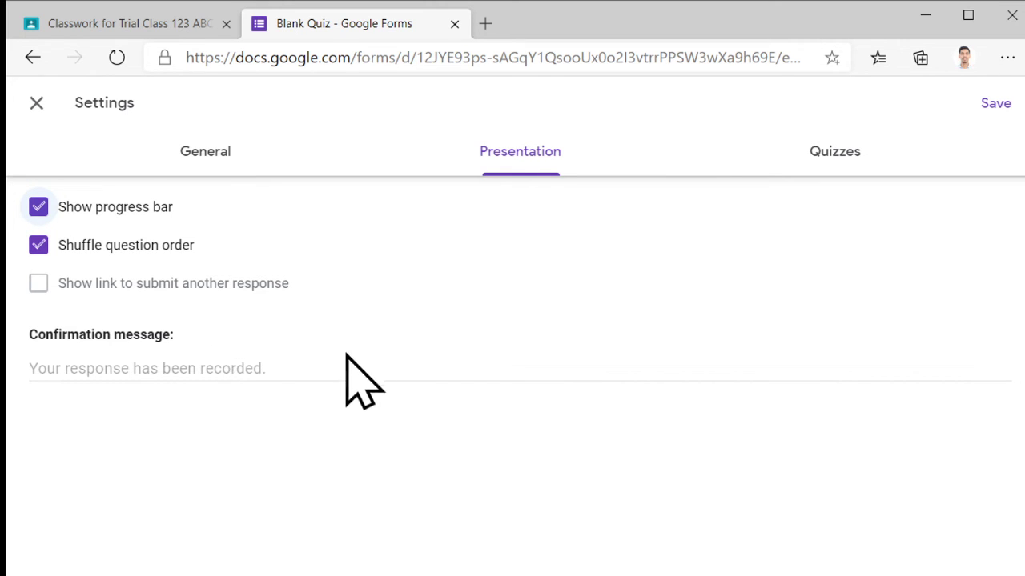
pyautogui.click(165, 373)
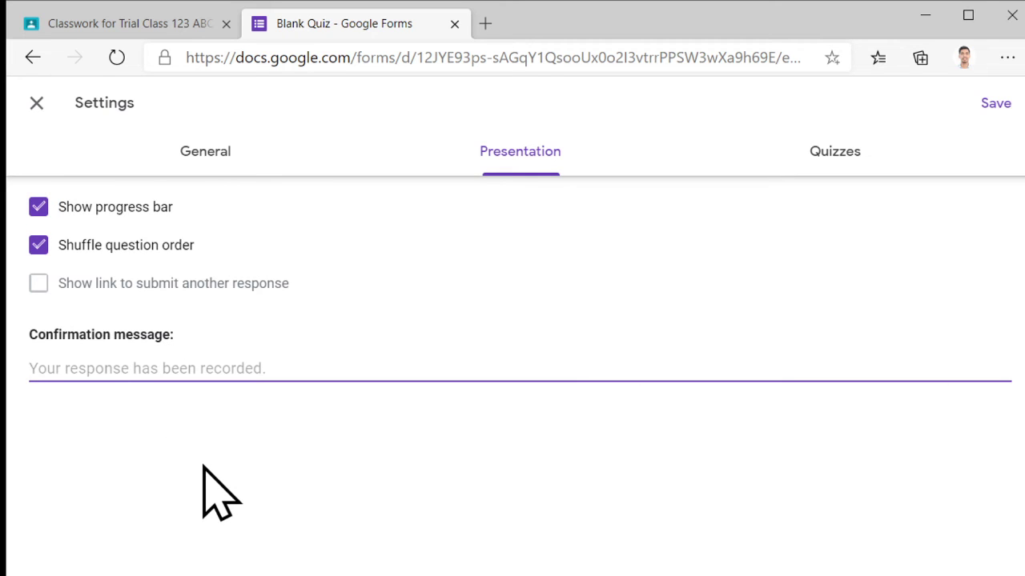
pyautogui.write('Good Job!')
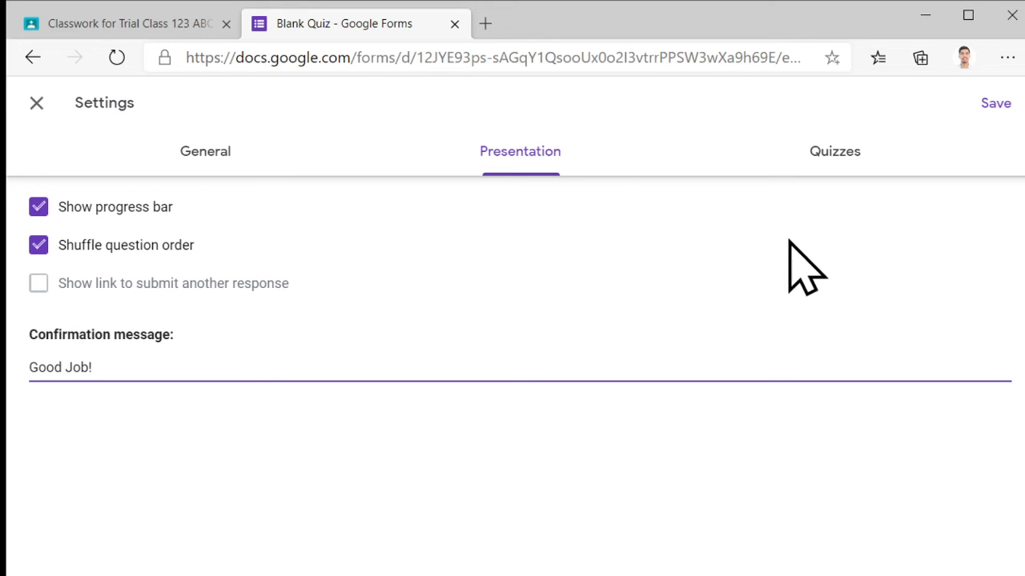
# - Set the quiz grades to release later, after manual review, recheck the general settings, and close the settings without saving
pyautogui.click(851, 162)
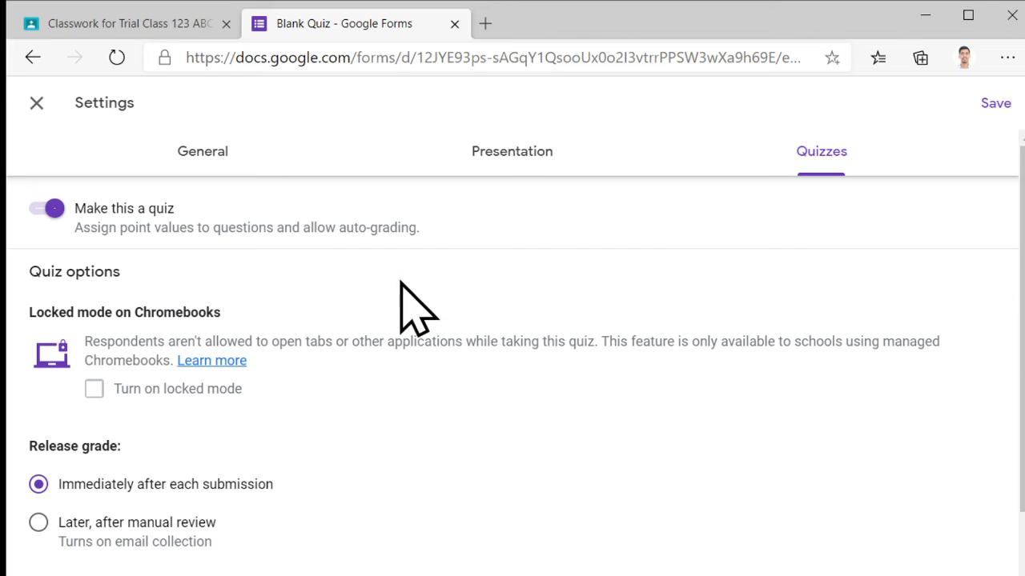
pyautogui.scroll(-1, 457, 301)
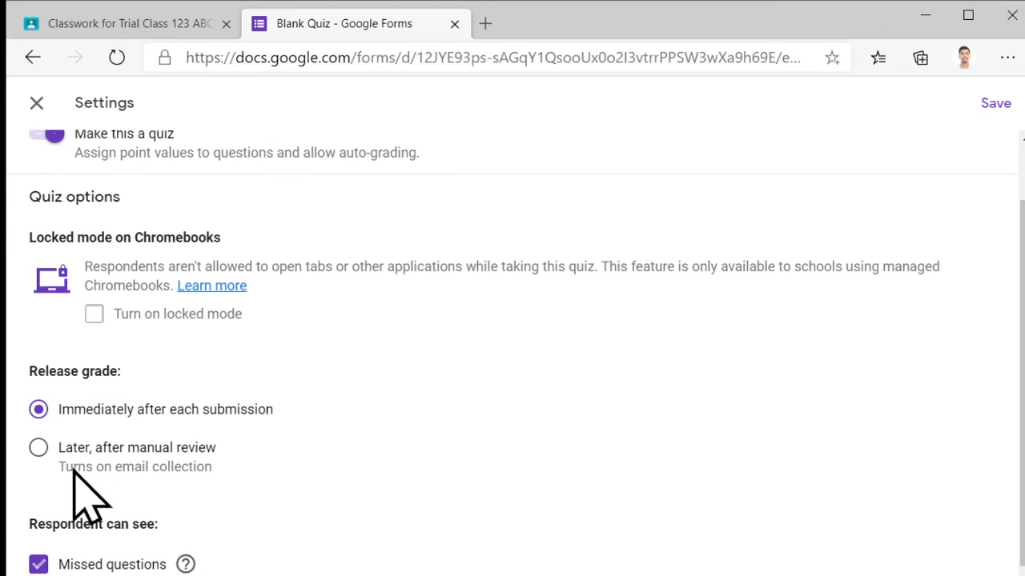
pyautogui.click(38, 449)
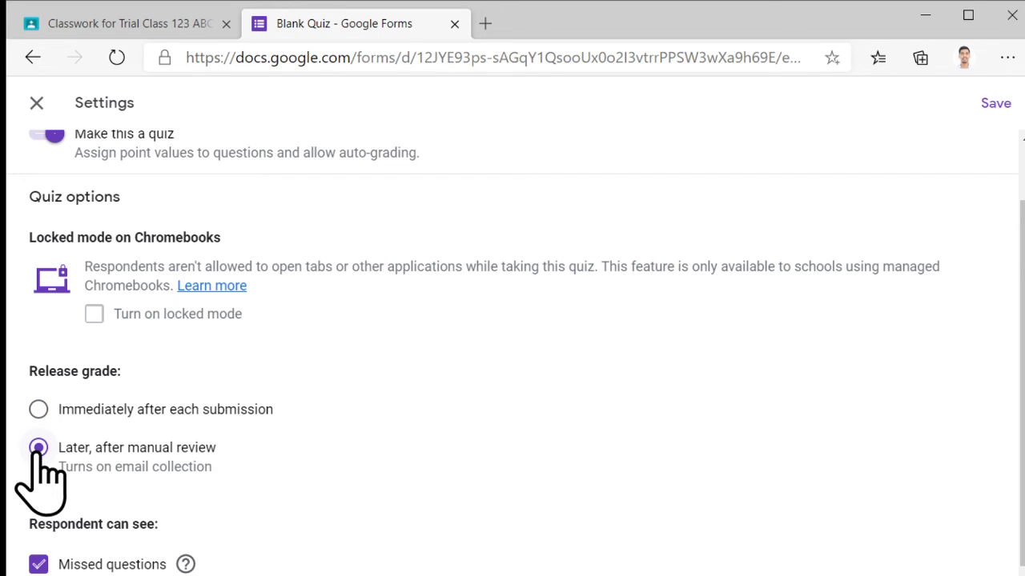
pyautogui.scroll(-1, 361, 435)
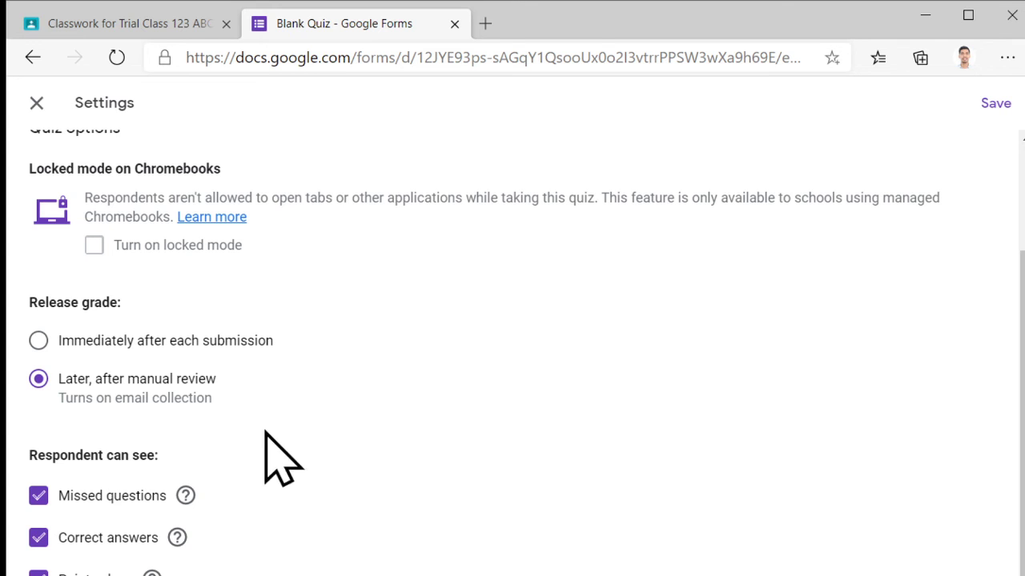
pyautogui.scroll(2, 336, 408)
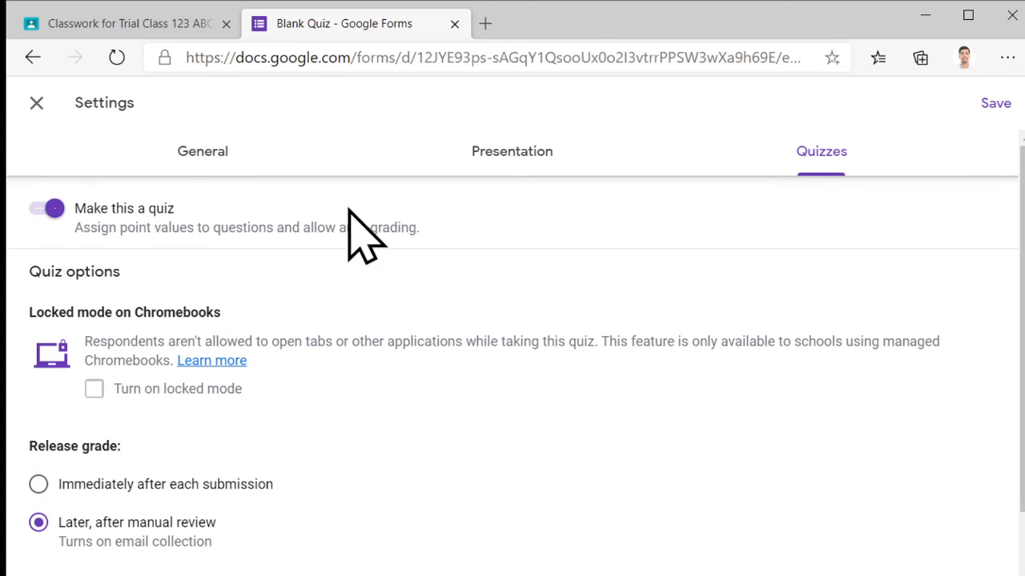
pyautogui.click(219, 166)
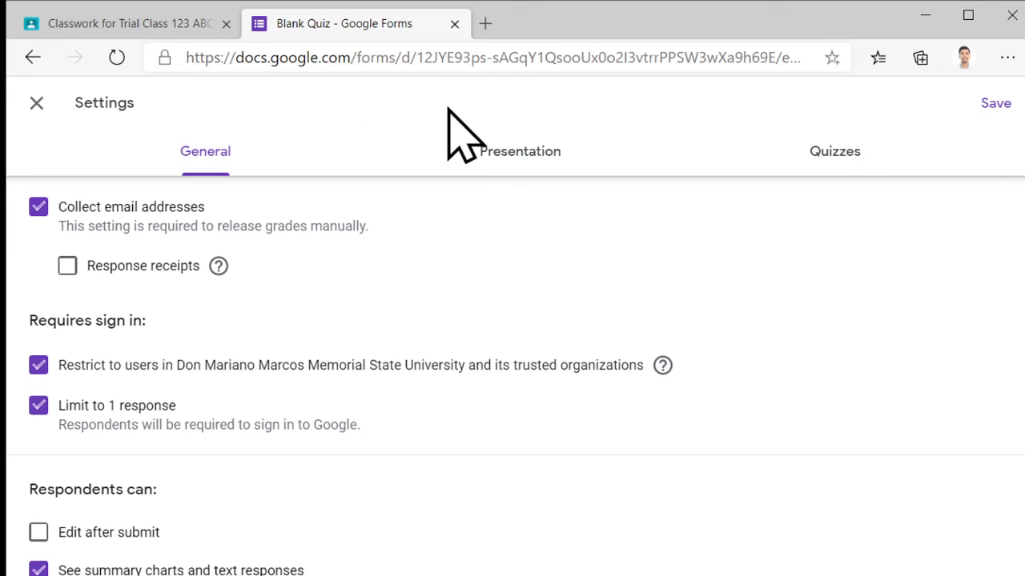
pyautogui.click(36, 102)
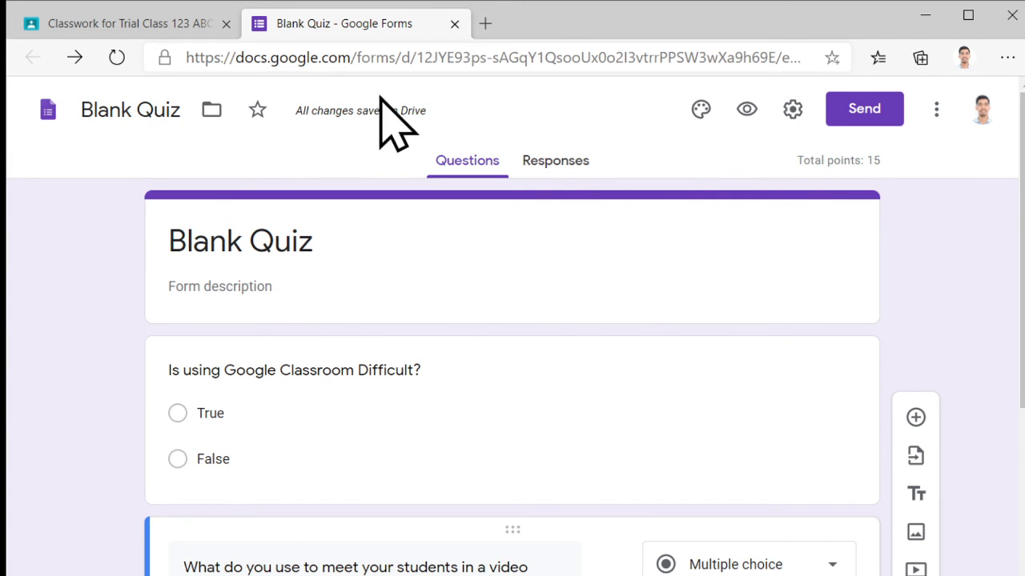
# - Close the form to return to Google Classroom and assign "Quiz for Lesson 1" to all students
pyautogui.moveTo(348, 130)
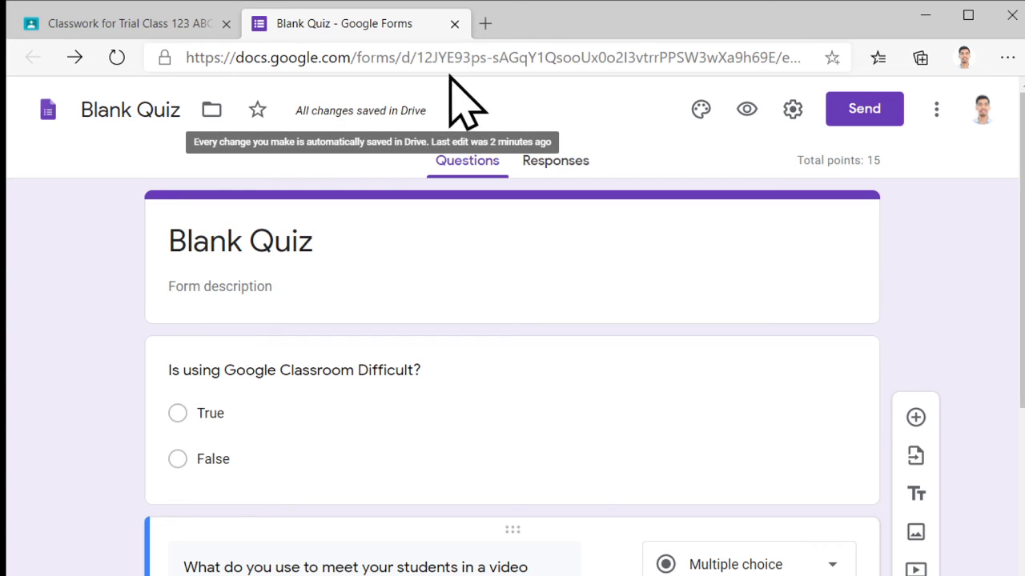
pyautogui.click(454, 24)
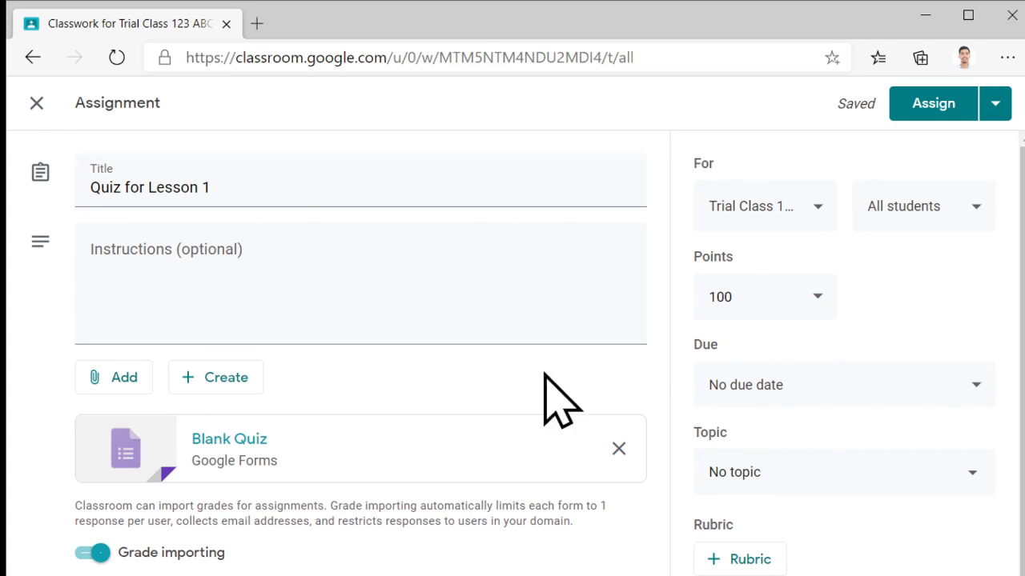
pyautogui.click(934, 112)
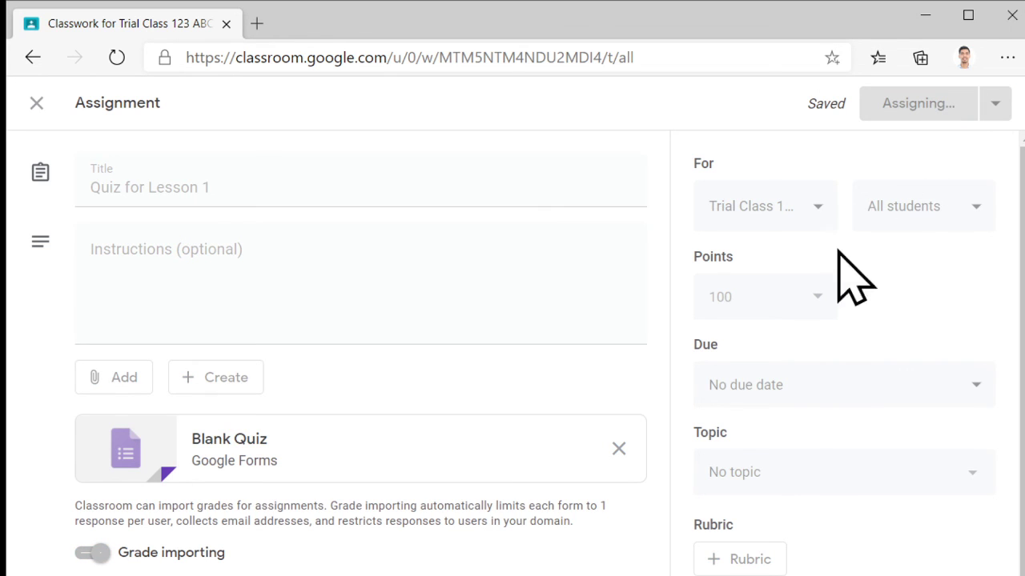